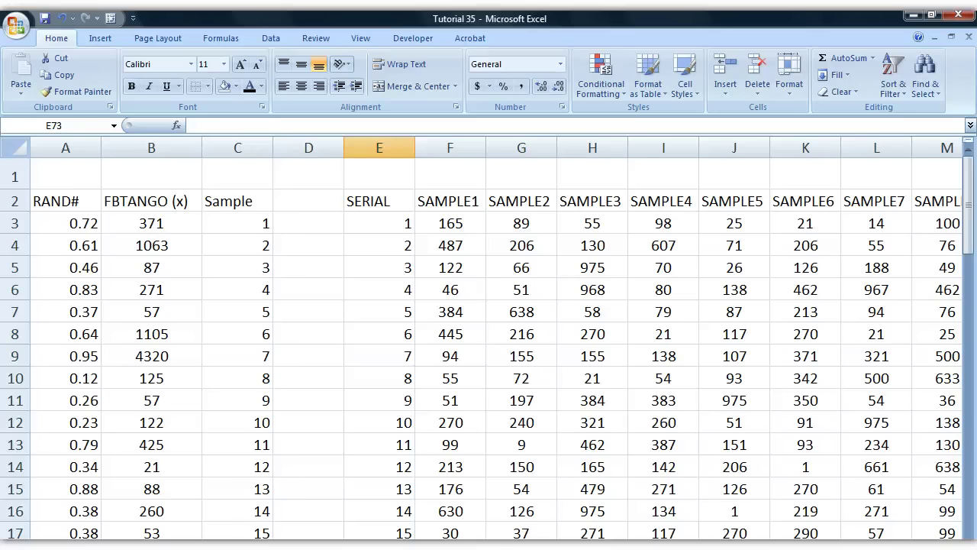
Step: Examine the random number, FBTANGO (x) and Sample columns of the data sheet
{"action": "scroll", "coordinate": [203, 286], "scroll_direction": "down", "scroll_amount": 5}
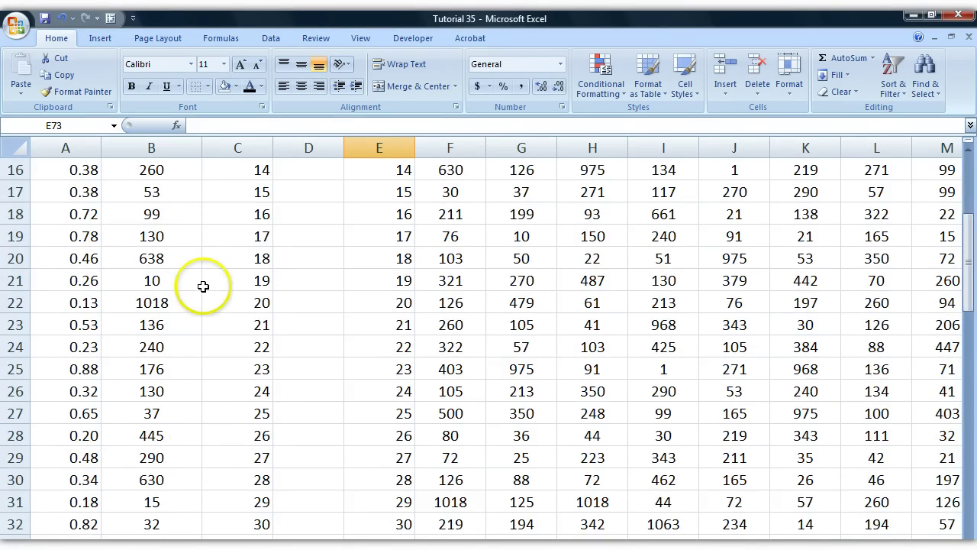
{"action": "scroll", "coordinate": [240, 442], "scroll_direction": "down", "scroll_amount": 13}
{"action": "left_click_drag", "start_coordinate": [246, 333], "coordinate": [230, 213]}
{"action": "left_click_drag", "start_coordinate": [155, 222], "coordinate": [133, 454]}
{"action": "left_click", "coordinate": [135, 192]}
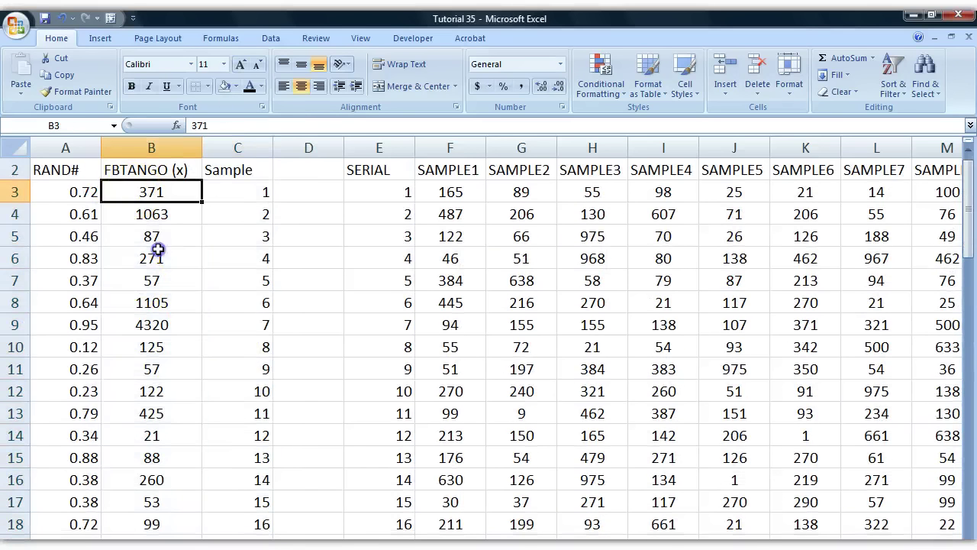
{"action": "left_click", "coordinate": [152, 302]}
{"action": "left_click", "coordinate": [159, 390]}
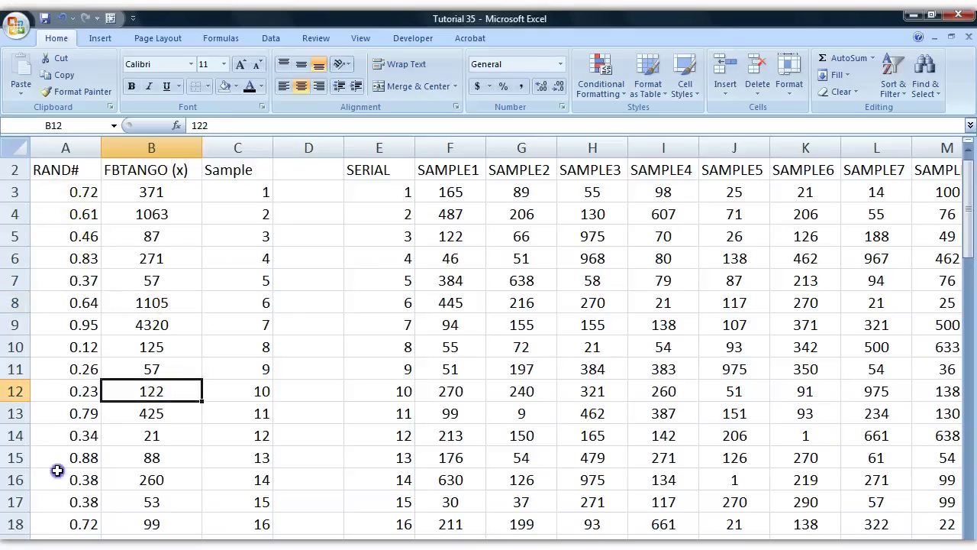
{"action": "left_click", "coordinate": [179, 238]}
{"action": "left_click", "coordinate": [260, 263]}
{"action": "left_click", "coordinate": [97, 250]}
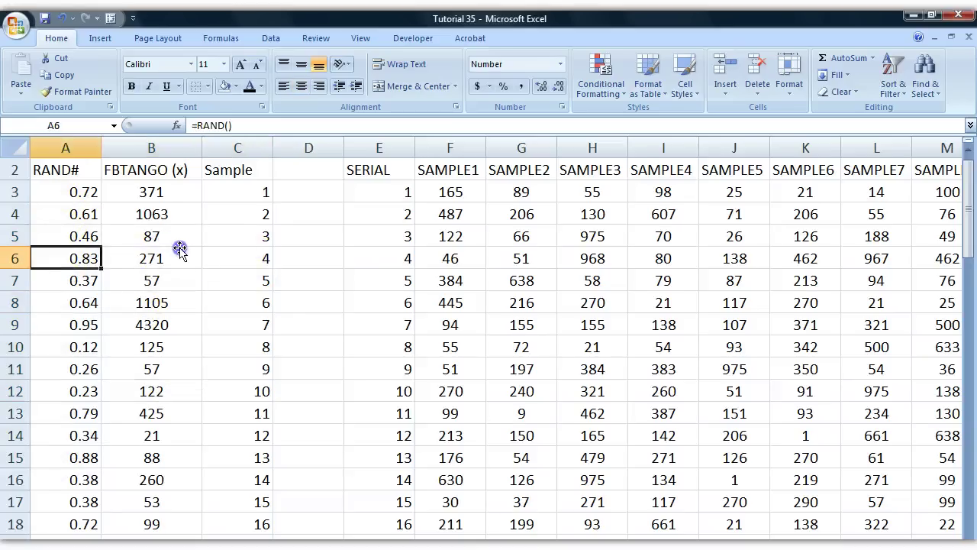
{"action": "left_click", "coordinate": [219, 249]}
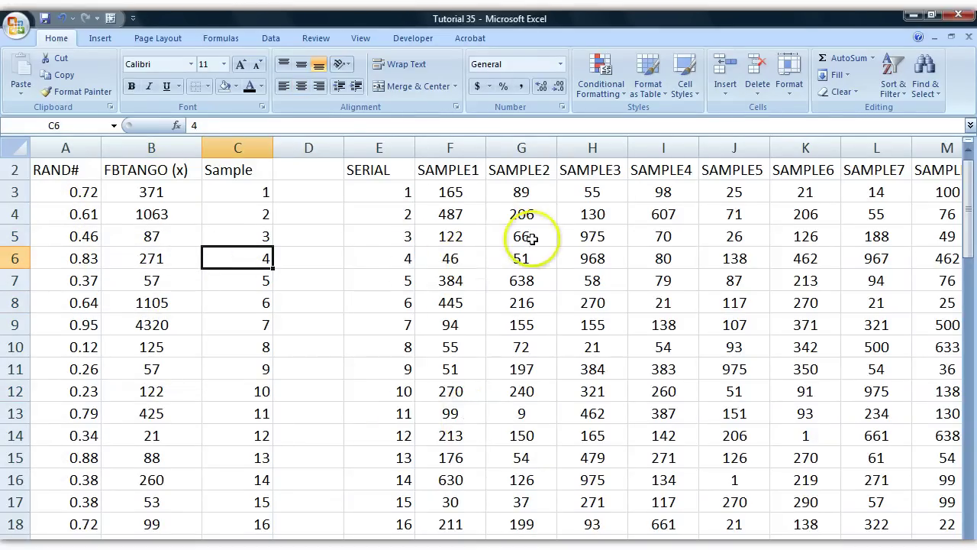
Step: Look through the extent of the sample columns and inspect the row 8 values across SAMPLE1 to SAMPLE7
{"action": "scroll", "coordinate": [489, 335], "scroll_direction": "right", "scroll_amount": 10}
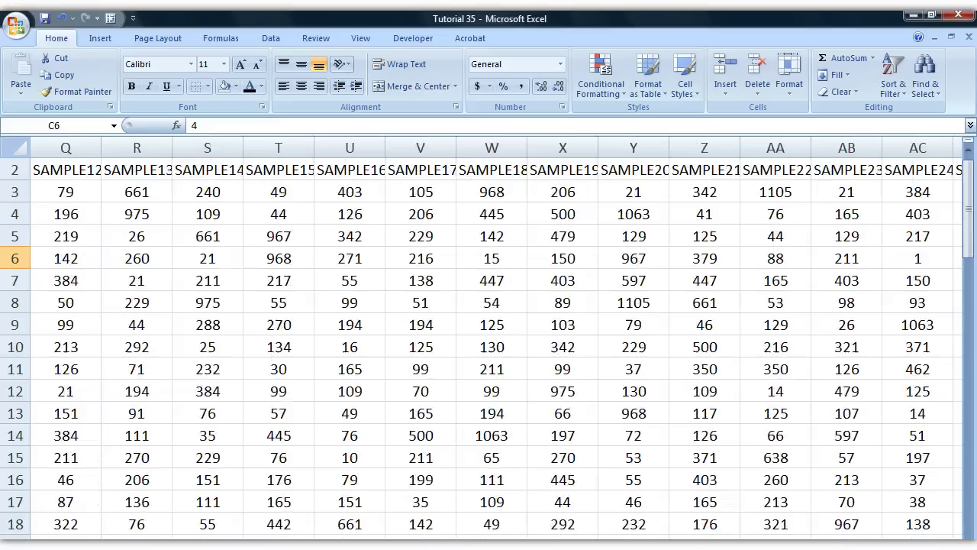
{"action": "scroll", "coordinate": [489, 336], "scroll_direction": "right", "scroll_amount": 2}
{"action": "scroll", "coordinate": [488, 336], "scroll_direction": "left", "scroll_amount": 15}
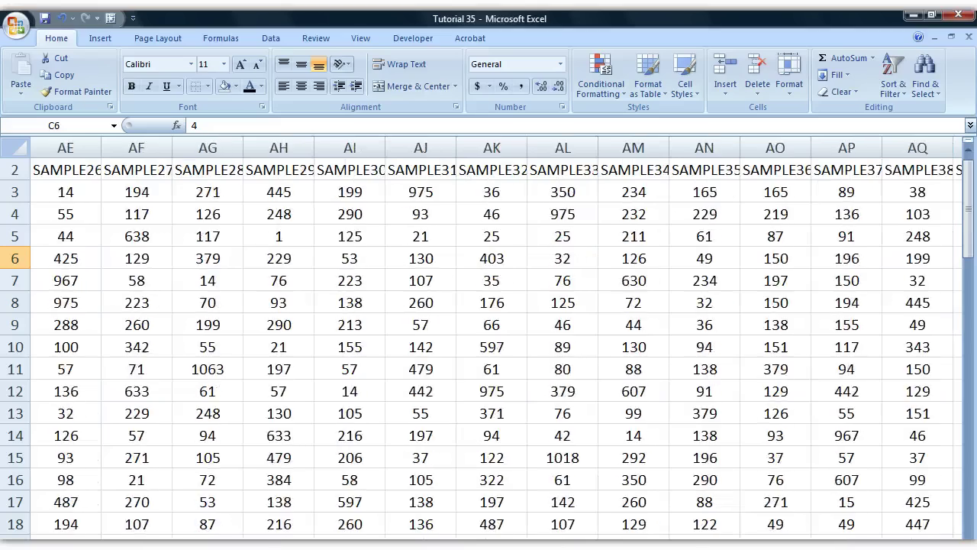
{"action": "scroll", "coordinate": [331, 389], "scroll_direction": "down", "scroll_amount": 8}
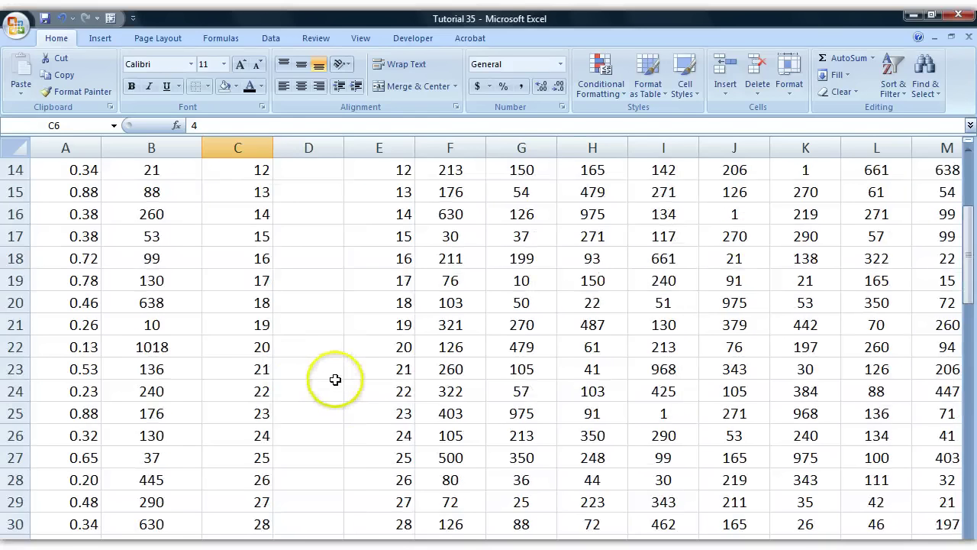
{"action": "scroll", "coordinate": [526, 366], "scroll_direction": "up", "scroll_amount": 9}
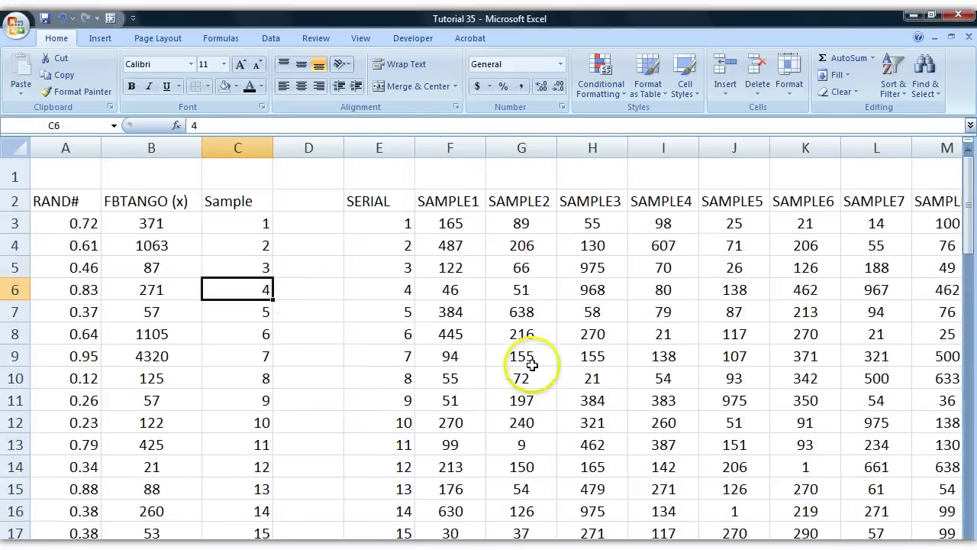
{"action": "left_click", "coordinate": [467, 333]}
{"action": "left_click", "coordinate": [531, 333]}
{"action": "left_click", "coordinate": [595, 333]}
{"action": "left_click", "coordinate": [663, 330]}
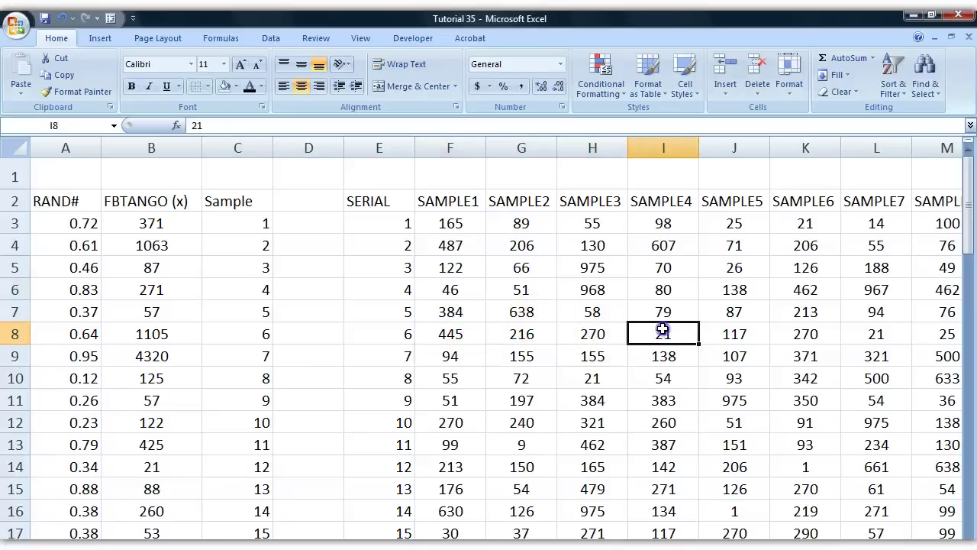
{"action": "left_click", "coordinate": [725, 328]}
{"action": "left_click", "coordinate": [846, 338]}
{"action": "left_click", "coordinate": [803, 337]}
{"action": "left_click", "coordinate": [704, 331]}
{"action": "left_click", "coordinate": [588, 333]}
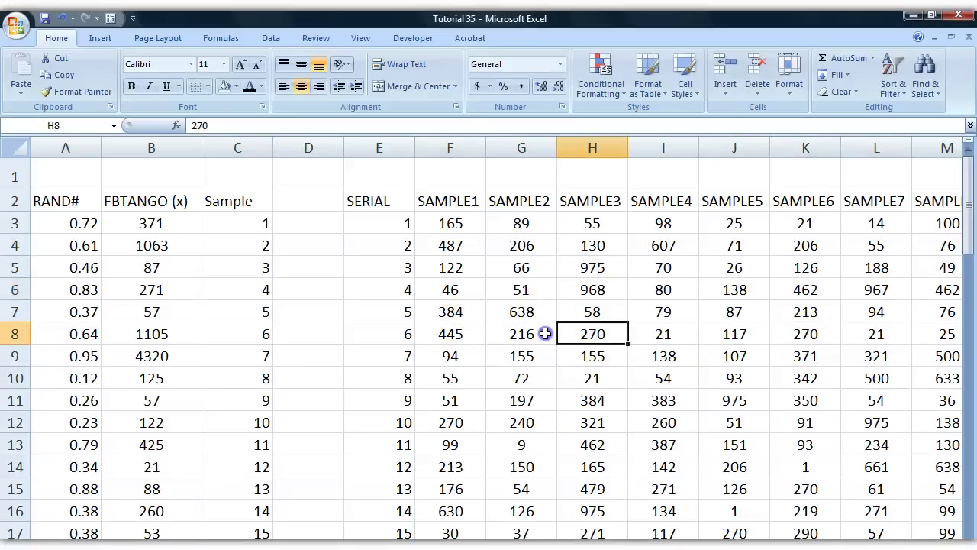
{"action": "left_click", "coordinate": [545, 334]}
{"action": "left_click", "coordinate": [473, 337]}
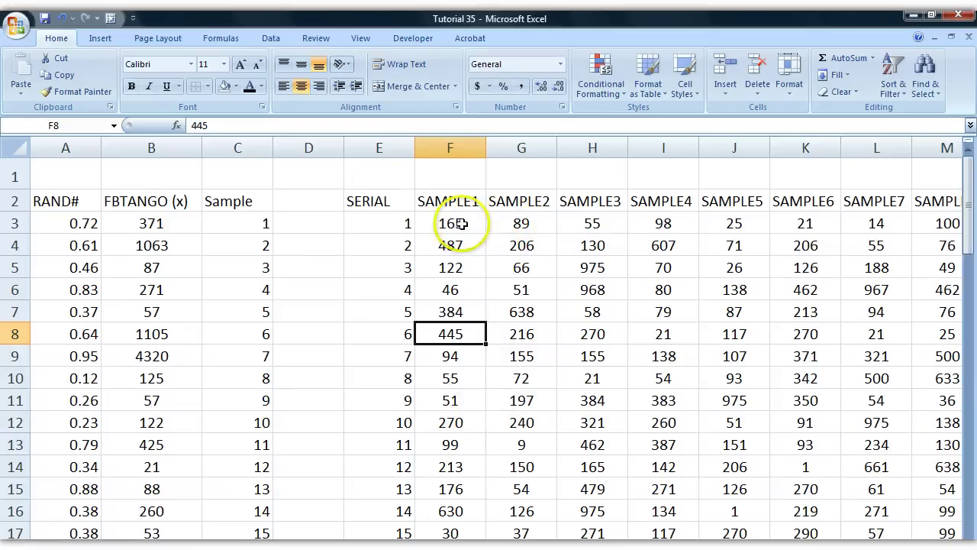
Step: Compare the SAMPLE1 values with the FBTANGO (x) column and inspect the row 5 values across SAMPLE1 to SAMPLE8
{"action": "left_click_drag", "start_coordinate": [458, 222], "coordinate": [455, 477]}
{"action": "left_click_drag", "start_coordinate": [145, 229], "coordinate": [127, 451]}
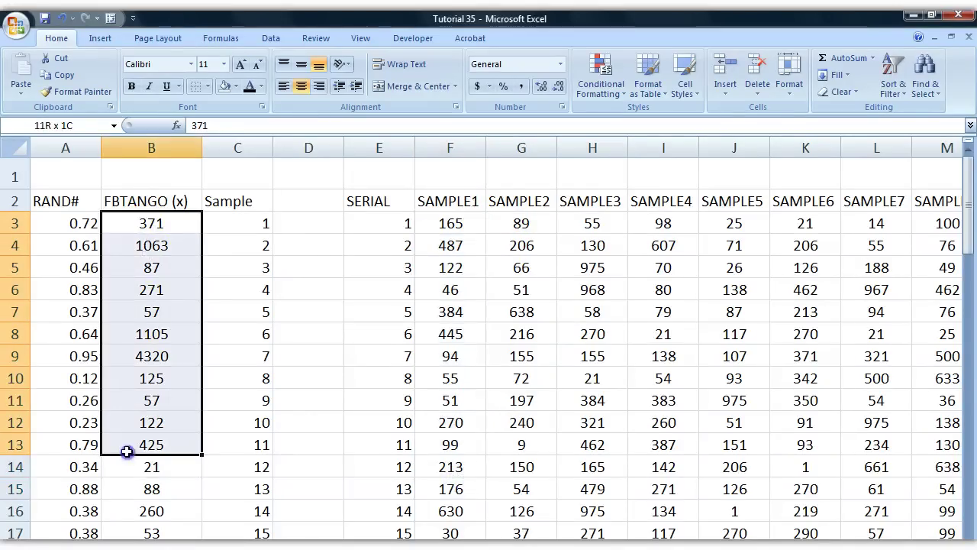
{"action": "left_click", "coordinate": [150, 444]}
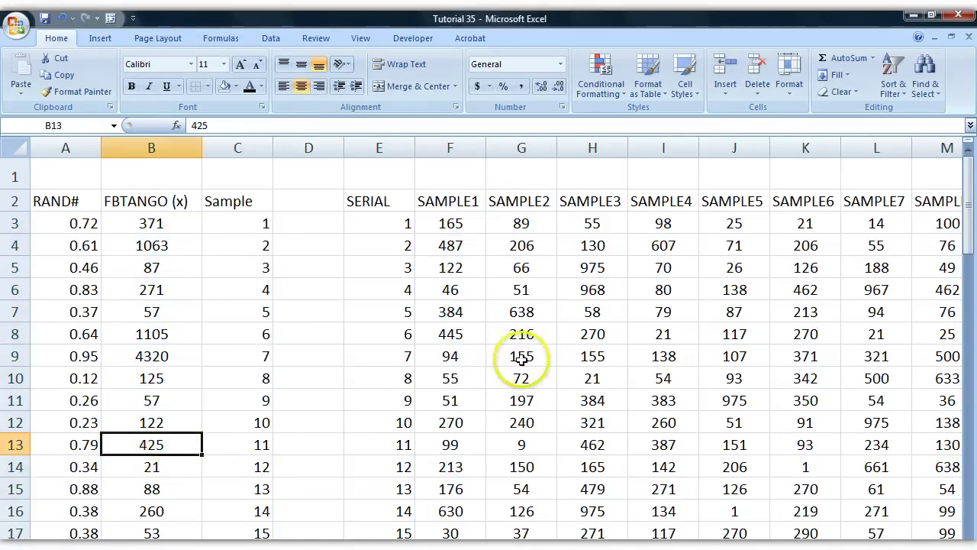
{"action": "left_click_drag", "start_coordinate": [458, 231], "coordinate": [436, 513]}
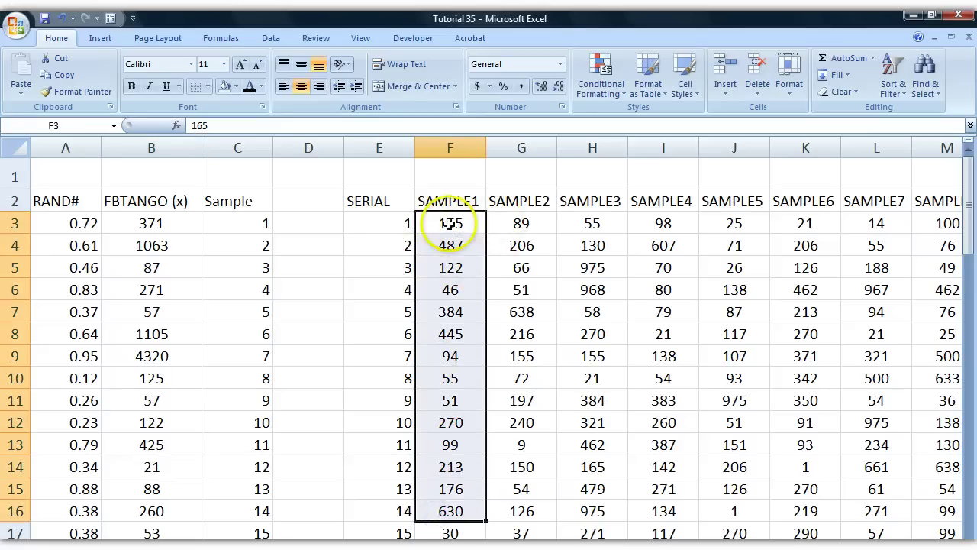
{"action": "left_click", "coordinate": [452, 292]}
{"action": "left_click", "coordinate": [523, 271]}
{"action": "left_click", "coordinate": [592, 270]}
{"action": "left_click", "coordinate": [664, 266]}
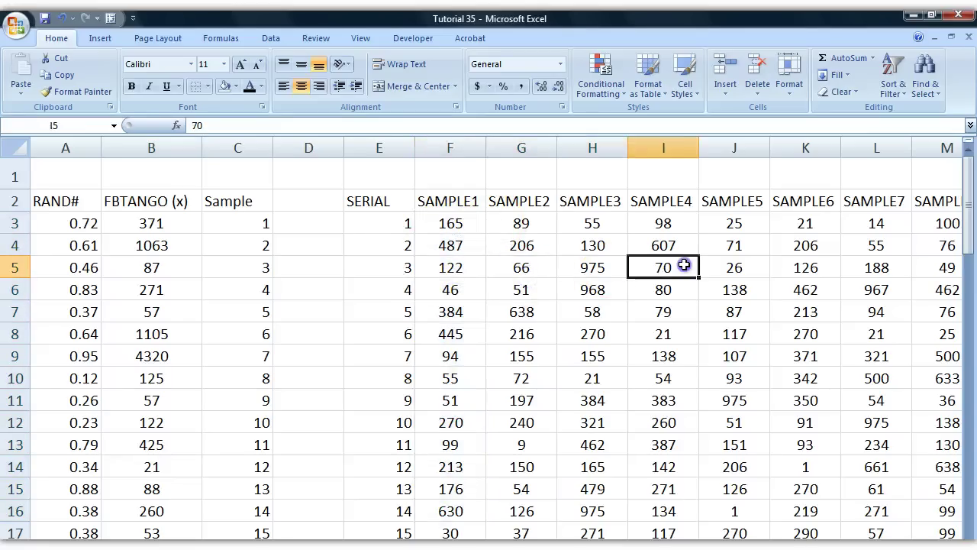
{"action": "left_click", "coordinate": [734, 264]}
{"action": "left_click", "coordinate": [805, 267]}
{"action": "left_click", "coordinate": [876, 245]}
{"action": "left_click", "coordinate": [927, 267]}
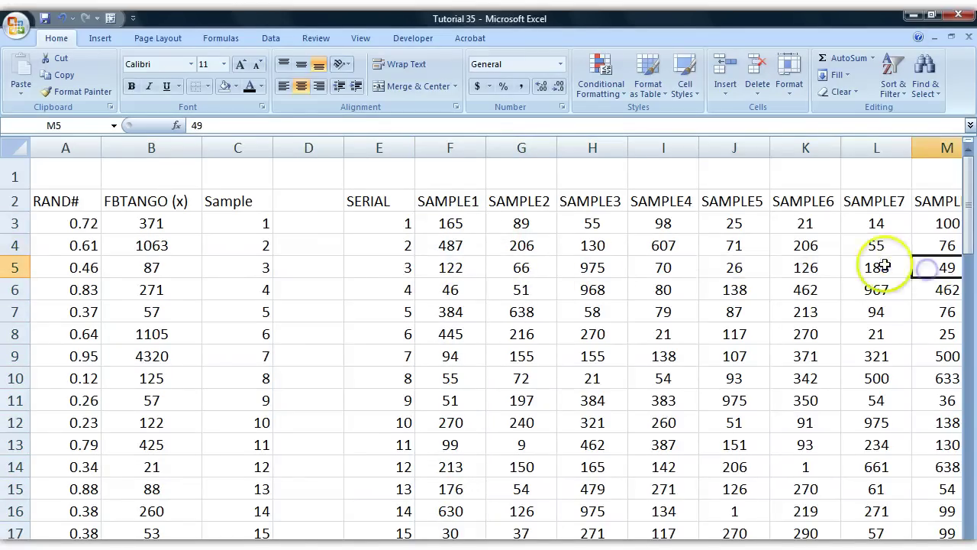
{"action": "left_click", "coordinate": [876, 267]}
{"action": "left_click", "coordinate": [820, 267]}
{"action": "left_click", "coordinate": [735, 267]}
{"action": "left_click", "coordinate": [663, 267]}
{"action": "left_click", "coordinate": [618, 267]}
{"action": "left_click", "coordinate": [470, 267]}
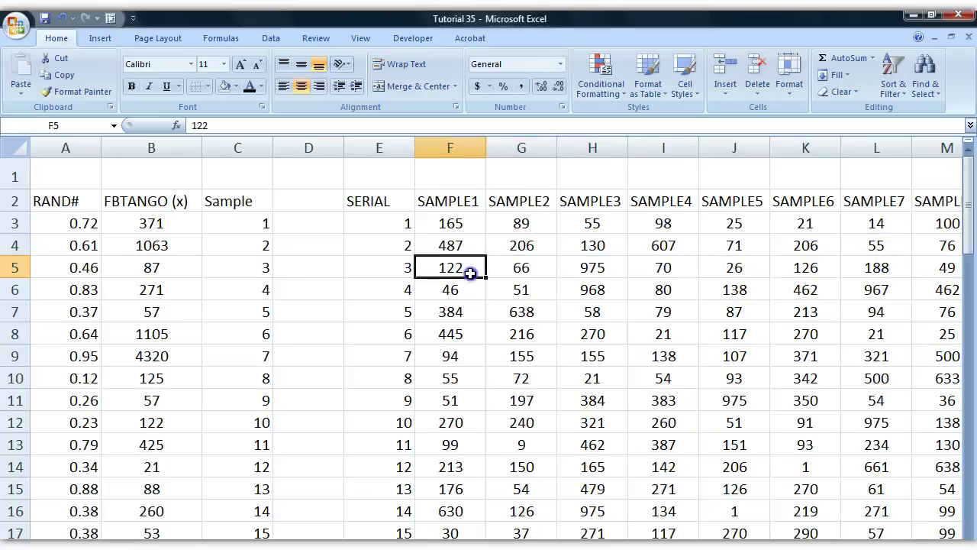
Step: Calculate the mean of SAMPLE1 in the xbar cell F63 with =AVERAGE(F3:F62)
{"action": "scroll", "coordinate": [412, 371], "scroll_direction": "down", "scroll_amount": 5}
{"action": "scroll", "coordinate": [413, 372], "scroll_direction": "down", "scroll_amount": 15}
{"action": "scroll", "coordinate": [476, 408], "scroll_direction": "up", "scroll_amount": 3}
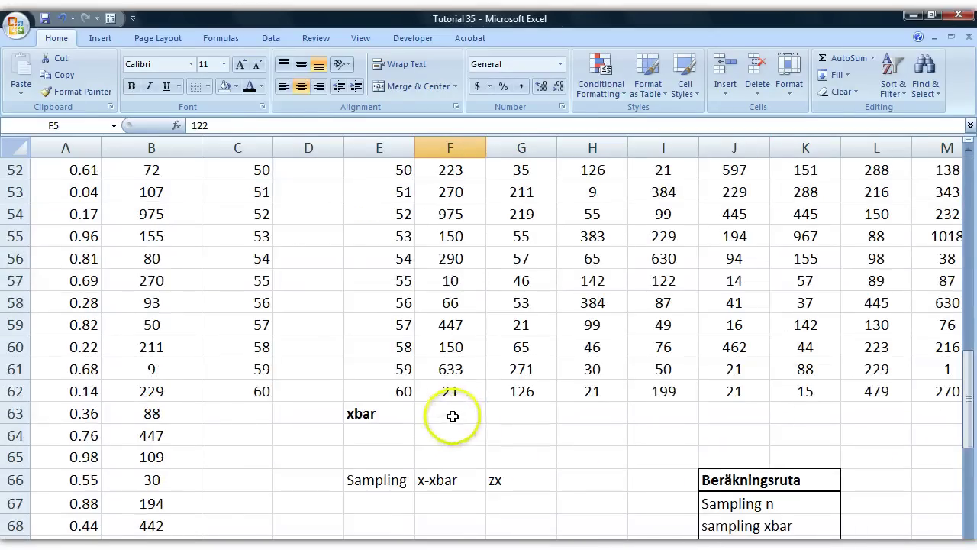
{"action": "left_click", "coordinate": [454, 415]}
{"action": "type", "text": "="}
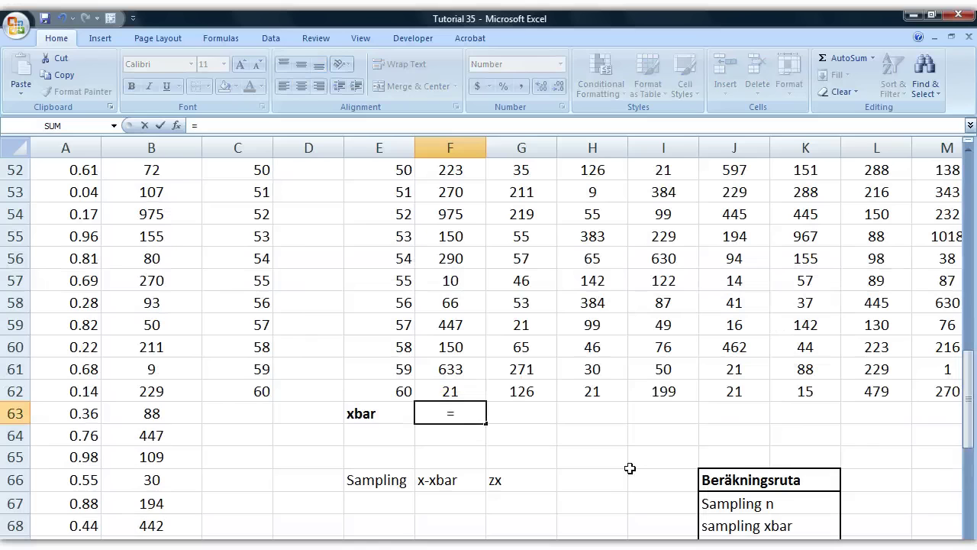
{"action": "type", "text": "AVERAGE("}
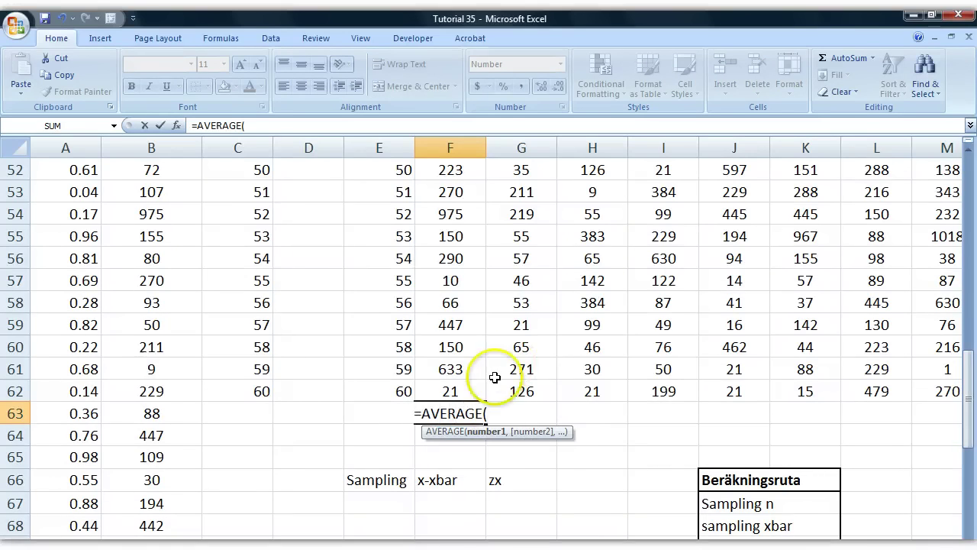
{"action": "left_click_drag", "start_coordinate": [451, 390], "coordinate": [443, 207]}
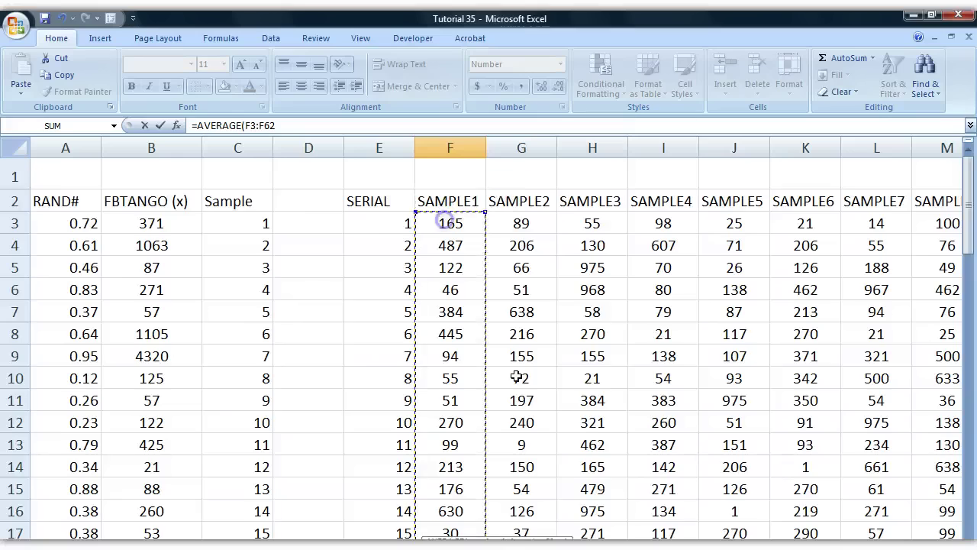
{"action": "scroll", "coordinate": [506, 403], "scroll_direction": "down", "scroll_amount": 18}
{"action": "key", "text": "Return"}
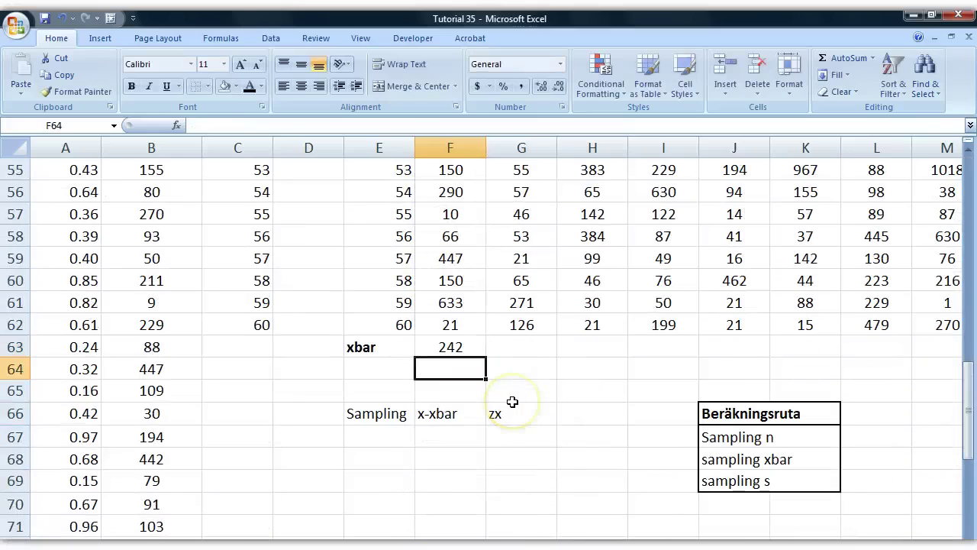
Step: Check the cell range used by the average formula in F63
{"action": "scroll", "coordinate": [435, 399], "scroll_direction": "up", "scroll_amount": 4, "text": "ctrl"}
{"action": "double_click", "coordinate": [320, 289]}
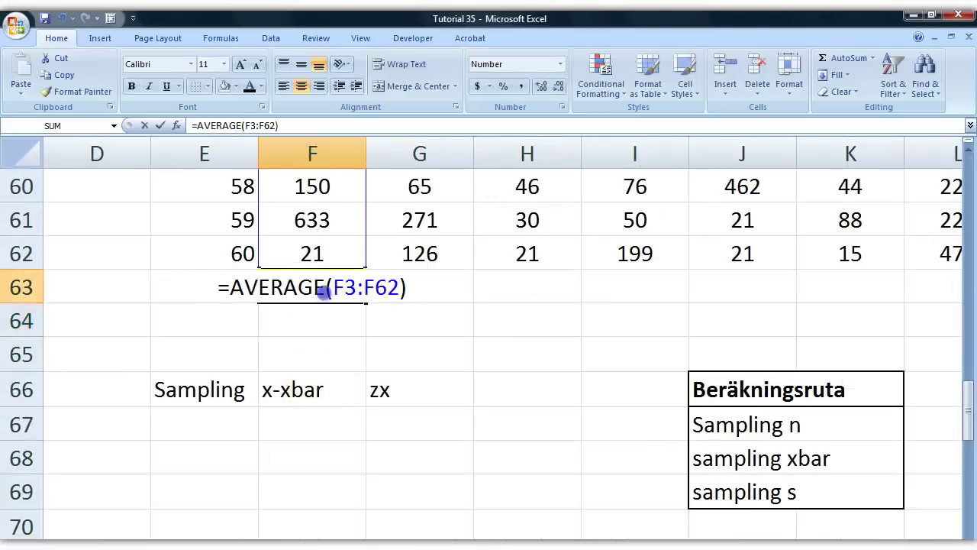
{"action": "scroll", "coordinate": [389, 334], "scroll_direction": "up", "scroll_amount": 2}
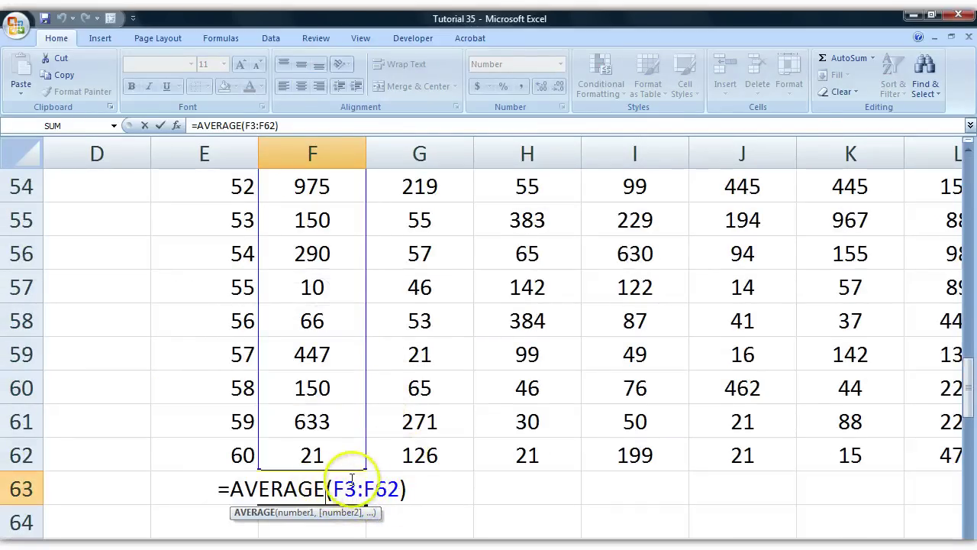
{"action": "key", "text": "Return"}
Step: Fill the xbar average formula from F63 across row 63 through the last sample column, AS
{"action": "left_click", "coordinate": [344, 498]}
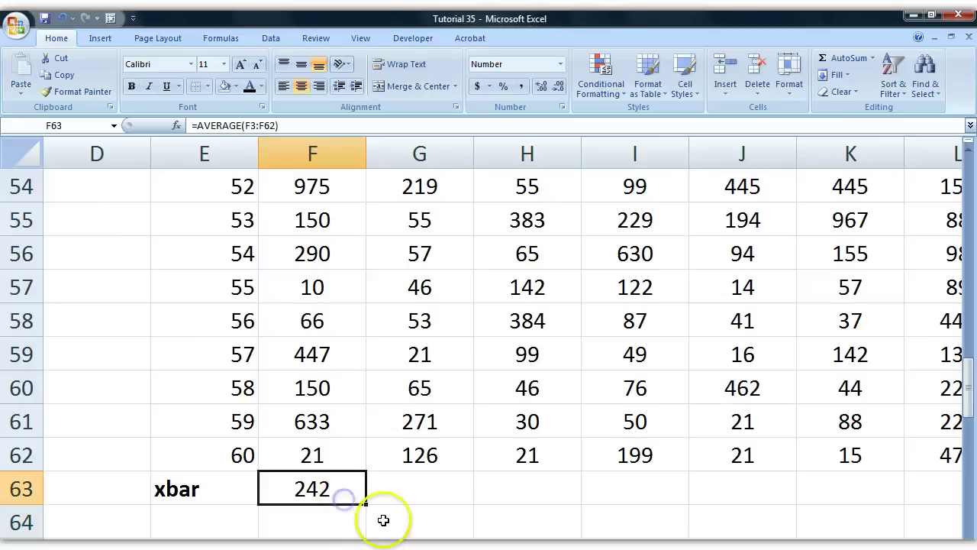
{"action": "scroll", "coordinate": [369, 521], "scroll_direction": "down", "scroll_amount": 1}
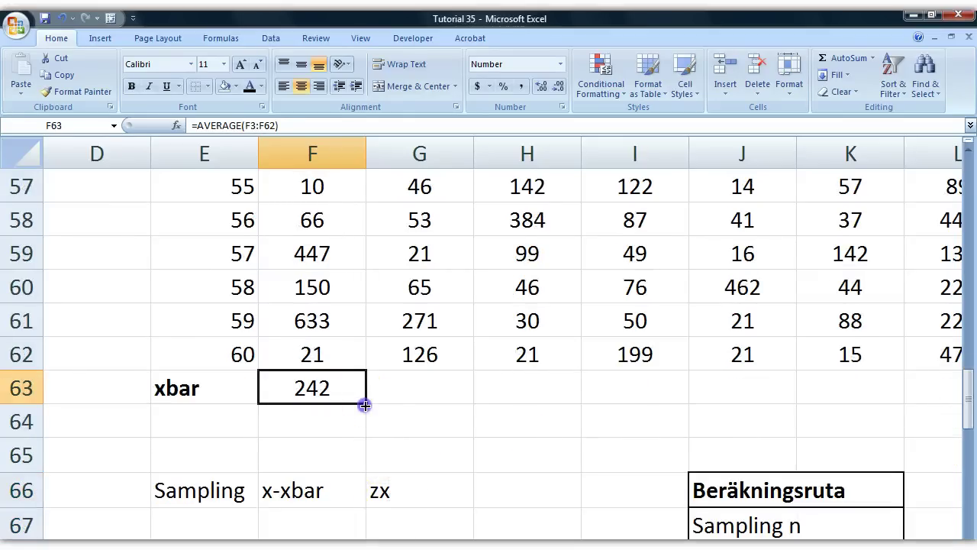
{"action": "left_click_drag", "start_coordinate": [364, 405], "coordinate": [672, 403]}
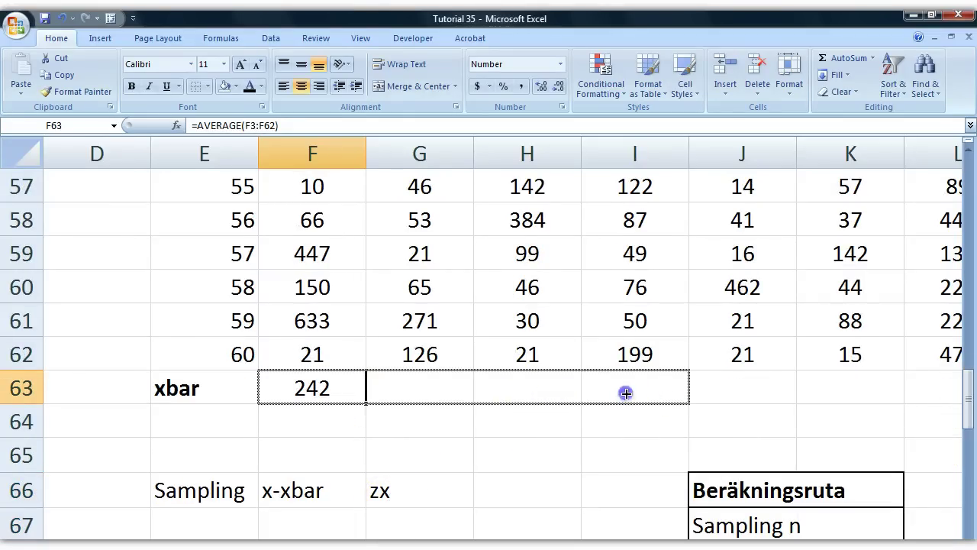
{"action": "left_click_drag", "start_coordinate": [886, 403], "coordinate": [689, 417]}
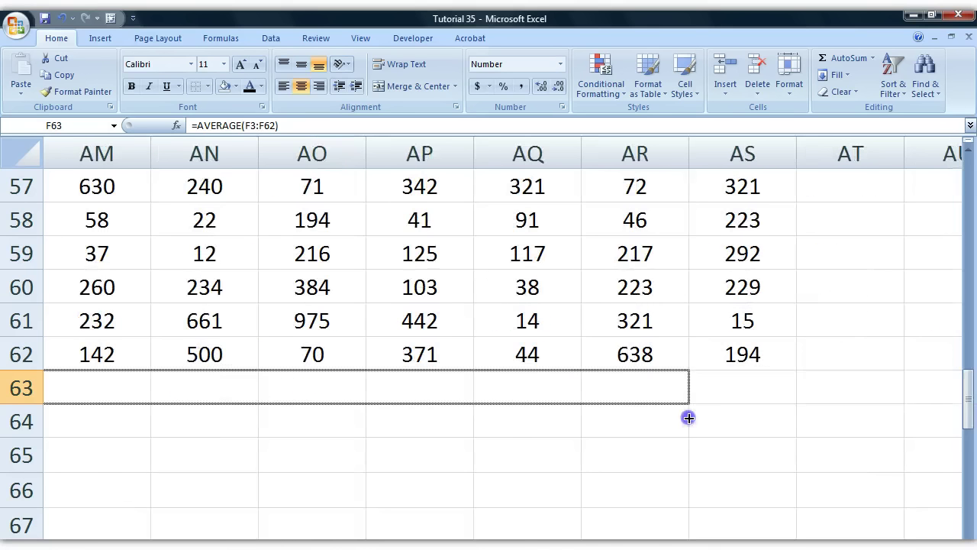
{"action": "left_click_drag", "start_coordinate": [748, 398], "coordinate": [748, 402]}
Step: Check the filled average formulas in AS63 and AR63
{"action": "double_click", "coordinate": [746, 390]}
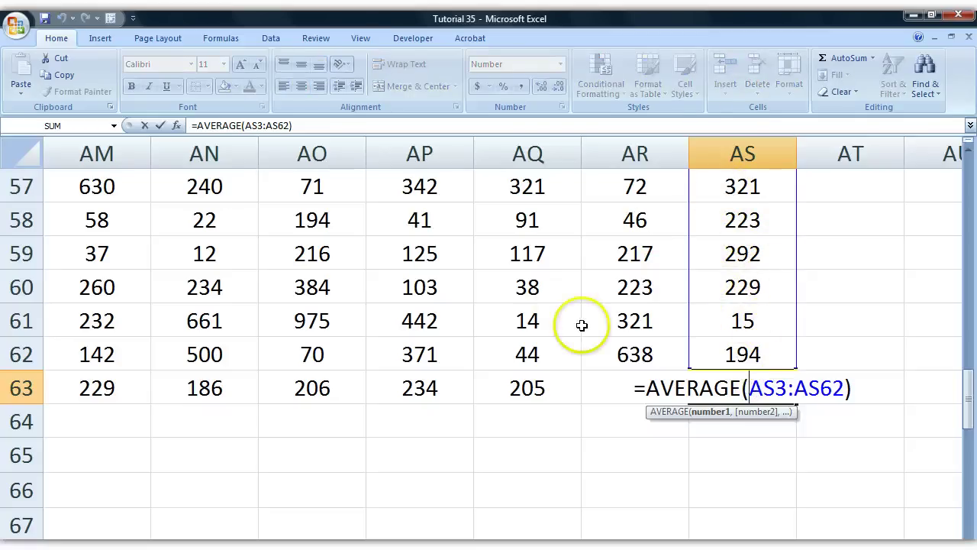
{"action": "left_click", "coordinate": [632, 391]}
{"action": "double_click", "coordinate": [633, 390]}
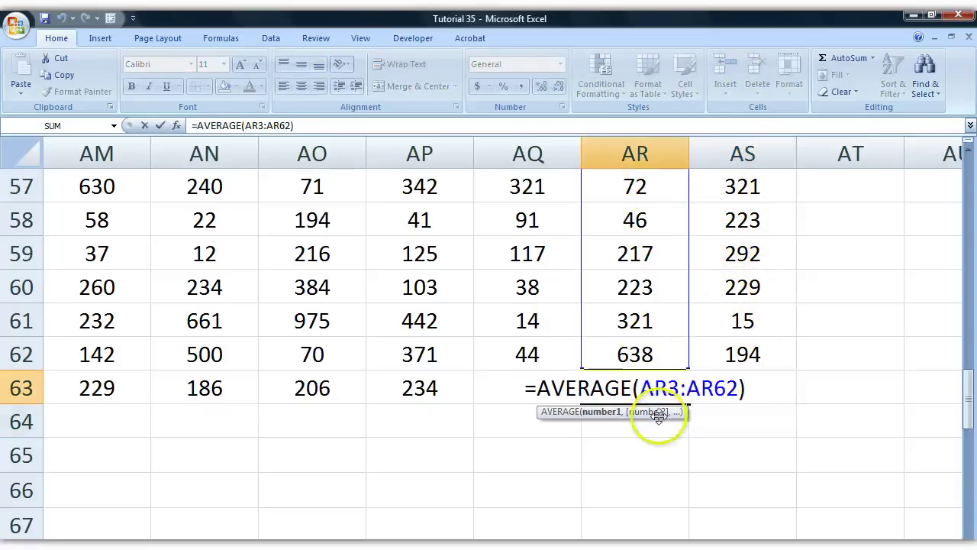
{"action": "key", "text": "Return"}
Step: Copy the full row of sample means, F63:AS63, from the xbar row
{"action": "left_click_drag", "start_coordinate": [715, 393], "coordinate": [247, 398]}
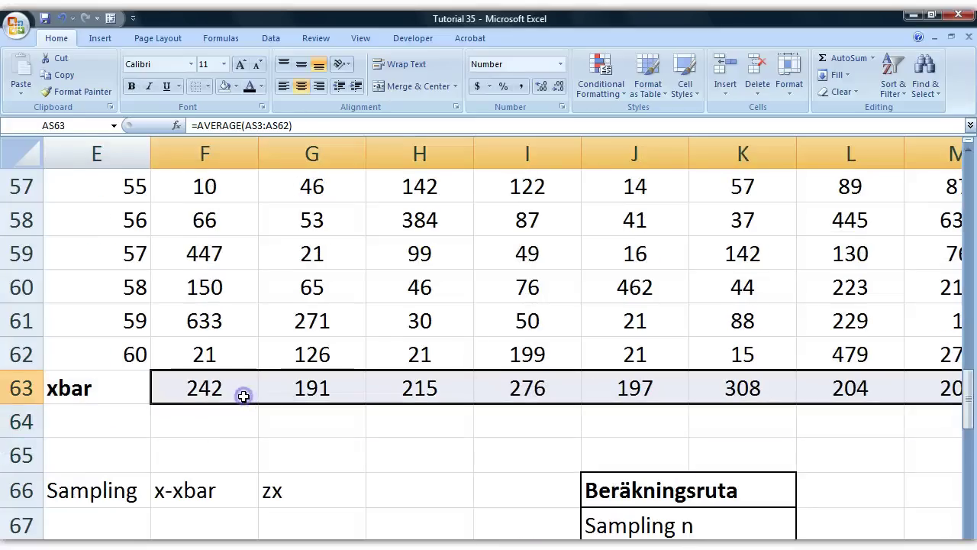
{"action": "scroll", "coordinate": [168, 386], "scroll_direction": "down", "scroll_amount": 1}
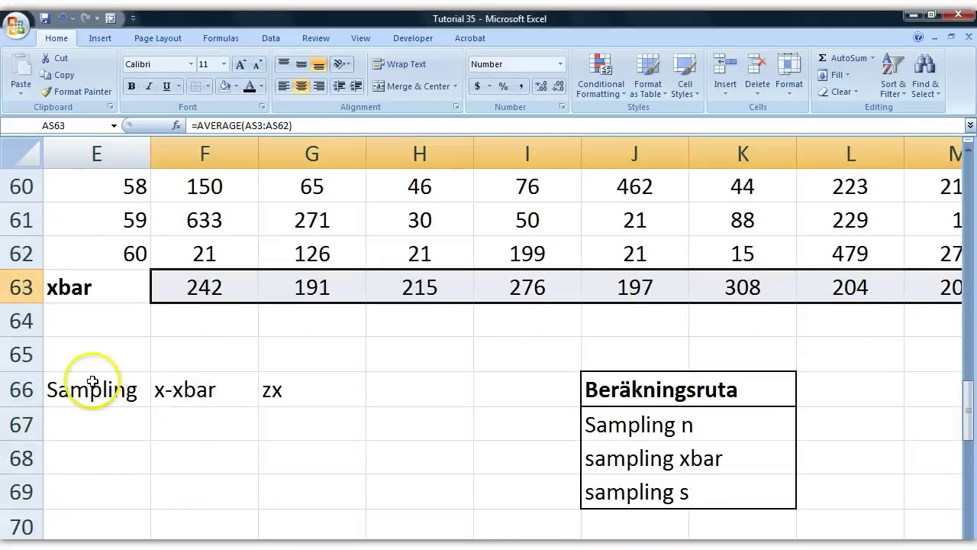
{"action": "scroll", "coordinate": [107, 431], "scroll_direction": "down", "scroll_amount": 1}
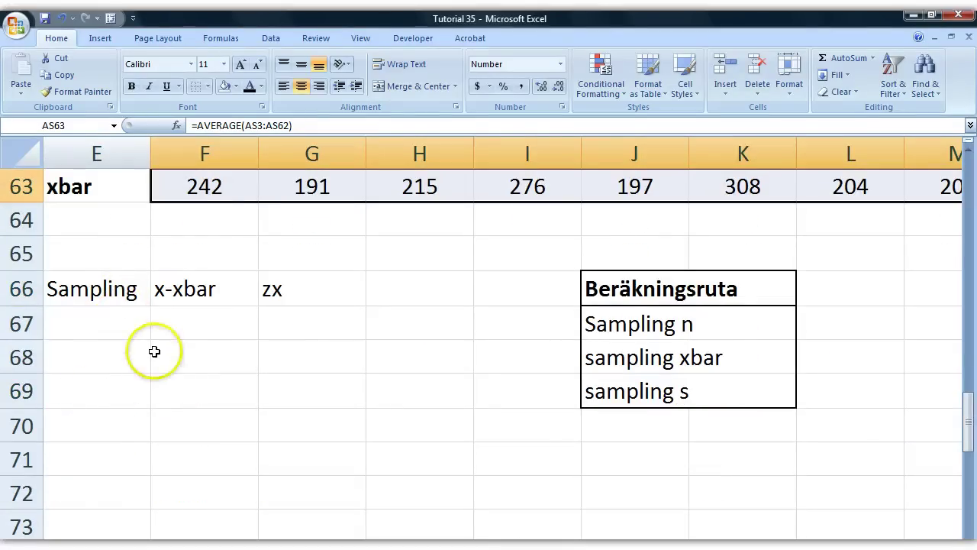
{"action": "scroll", "coordinate": [105, 456], "scroll_direction": "down", "scroll_amount": 4}
{"action": "scroll", "coordinate": [107, 447], "scroll_direction": "up", "scroll_amount": 6}
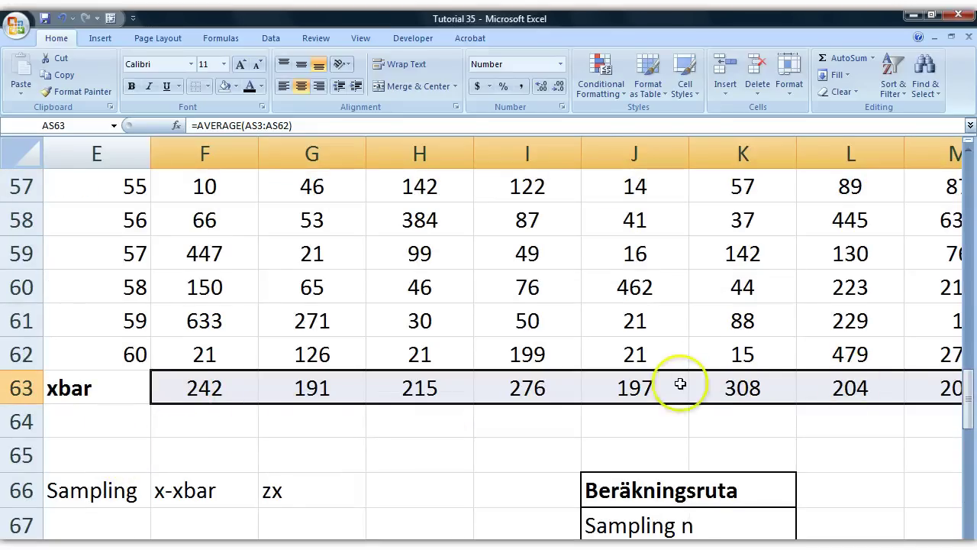
{"action": "scroll", "coordinate": [488, 343], "scroll_direction": "left", "scroll_amount": 4}
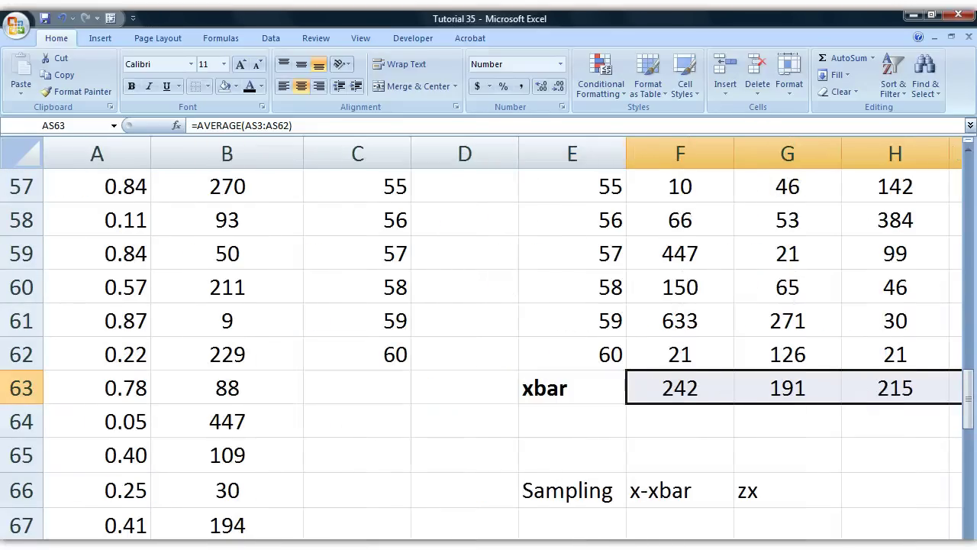
{"action": "scroll", "coordinate": [489, 344], "scroll_direction": "right", "scroll_amount": 6}
{"action": "scroll", "coordinate": [488, 343], "scroll_direction": "left", "scroll_amount": 2}
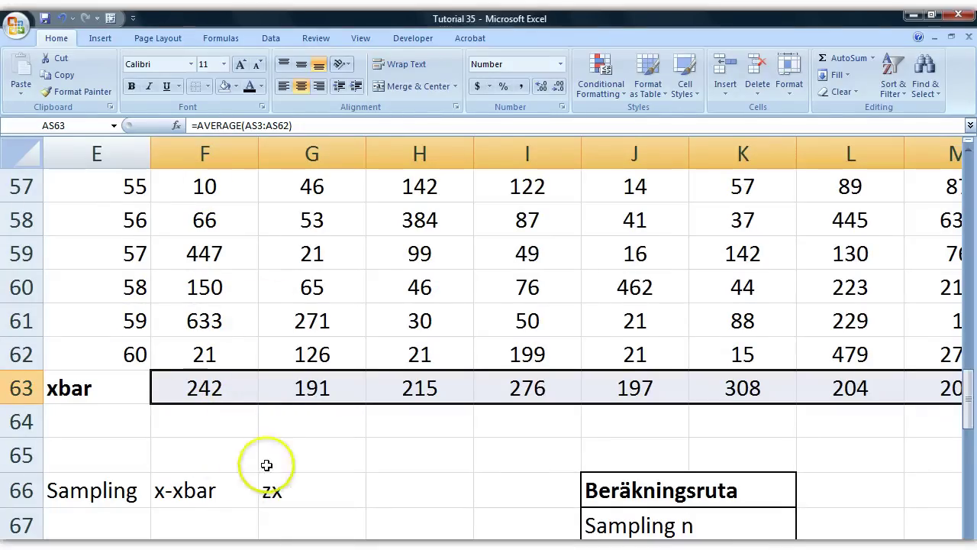
{"action": "right_click", "coordinate": [233, 382]}
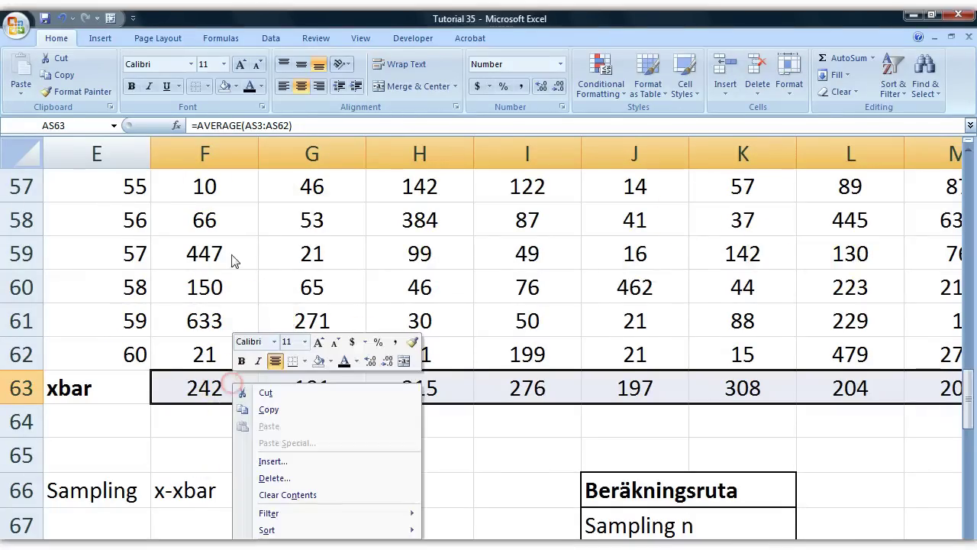
{"action": "left_click", "coordinate": [267, 410]}
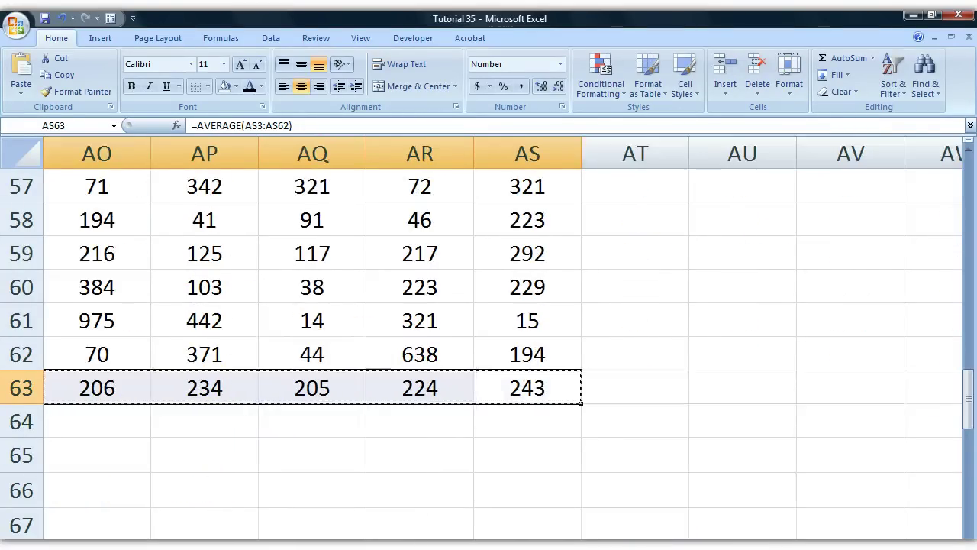
Step: Paste the copied means as transposed values under the Sampling heading, starting in E67
{"action": "scroll", "coordinate": [489, 336], "scroll_direction": "left", "scroll_amount": 13}
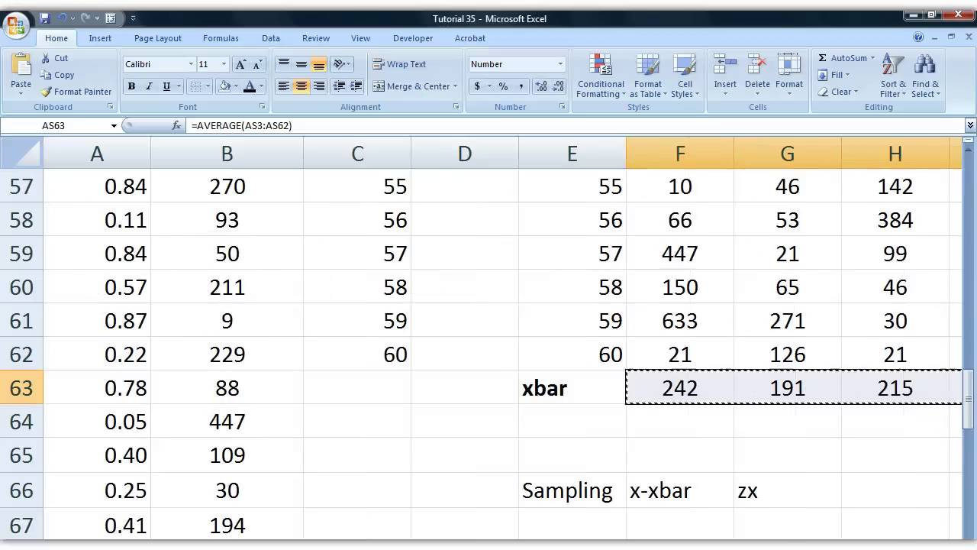
{"action": "scroll", "coordinate": [706, 384], "scroll_direction": "down", "scroll_amount": 3}
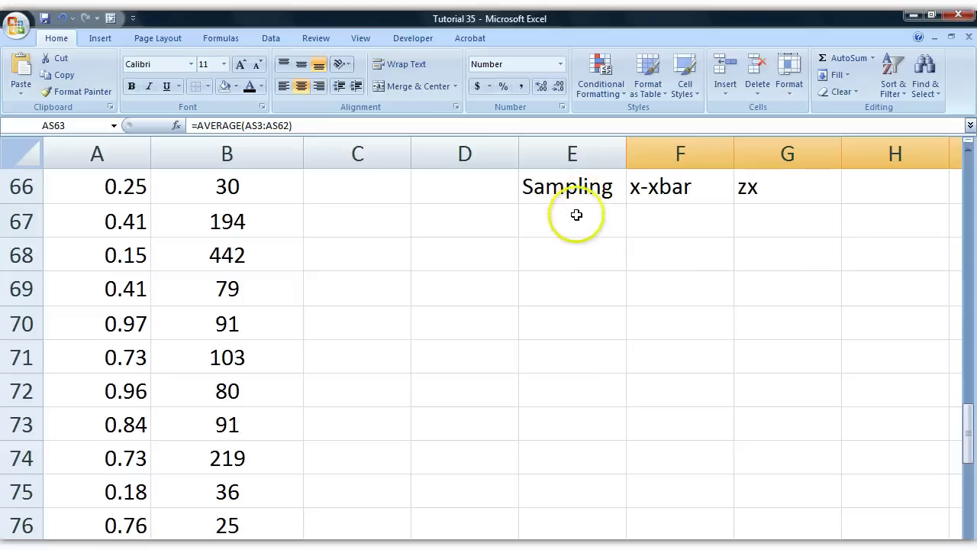
{"action": "left_click", "coordinate": [552, 223]}
{"action": "right_click", "coordinate": [547, 217]}
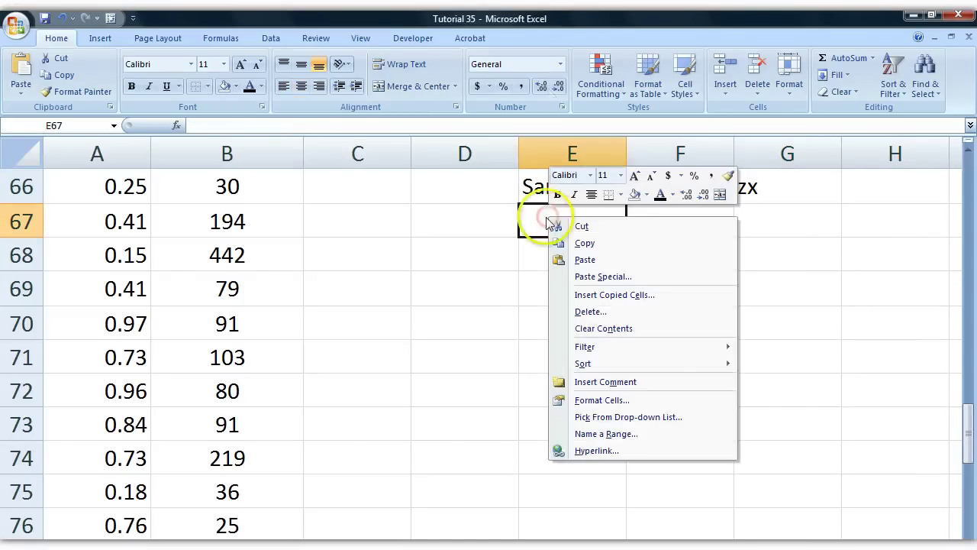
{"action": "left_click", "coordinate": [664, 283]}
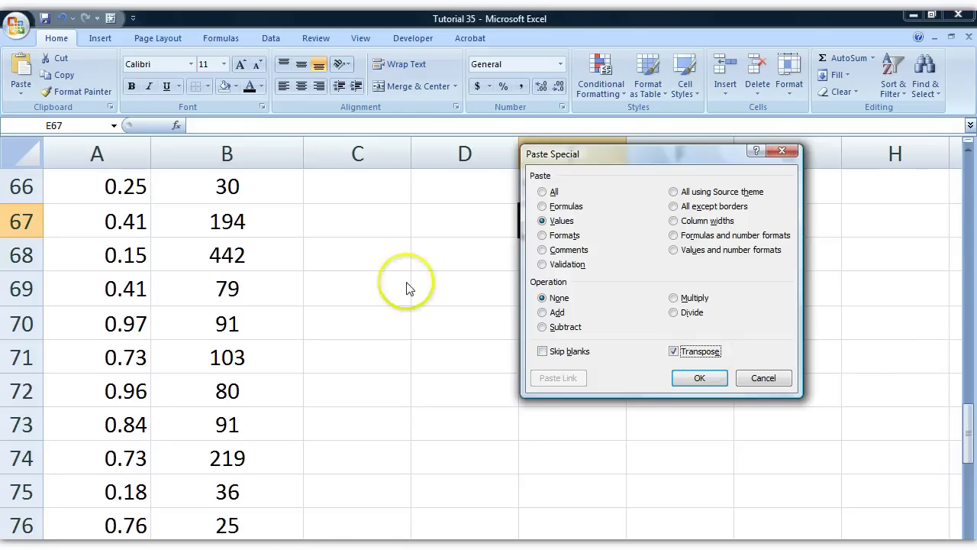
{"action": "left_click", "coordinate": [687, 381]}
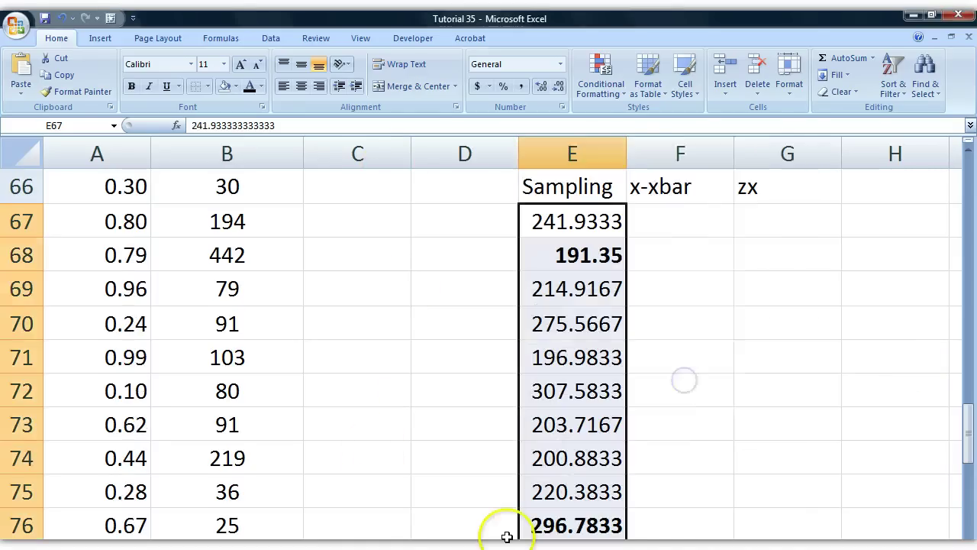
Step: Format the pasted means in the Sampling column with no decimals, without bold and right-aligned
{"action": "left_click", "coordinate": [560, 89]}
{"action": "left_click", "coordinate": [555, 88]}
{"action": "left_click", "coordinate": [555, 88]}
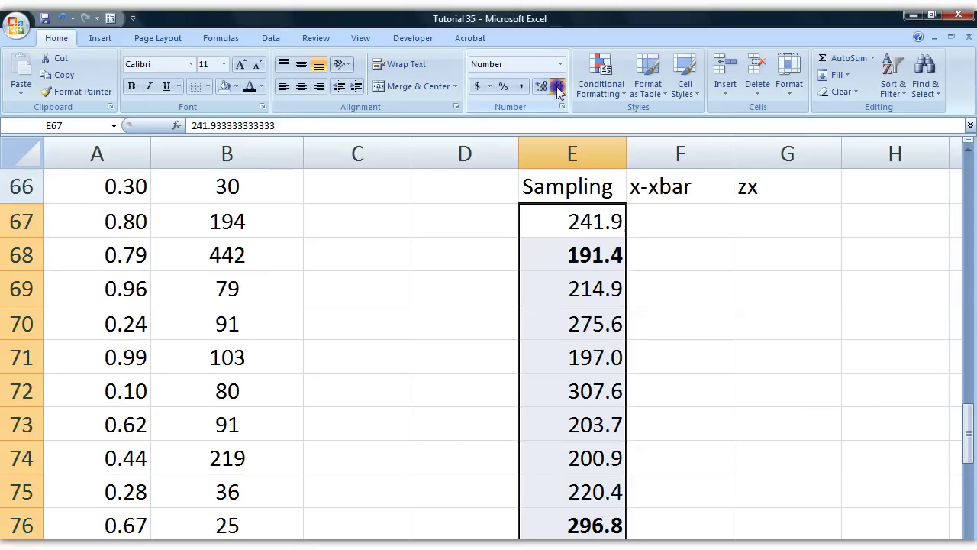
{"action": "left_click", "coordinate": [556, 89]}
{"action": "left_click", "coordinate": [131, 86]}
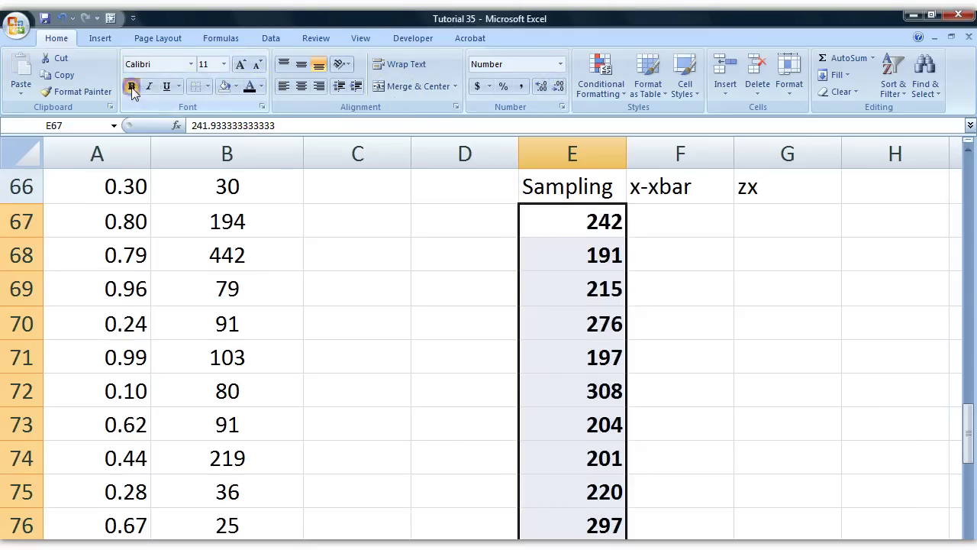
{"action": "left_click", "coordinate": [131, 85]}
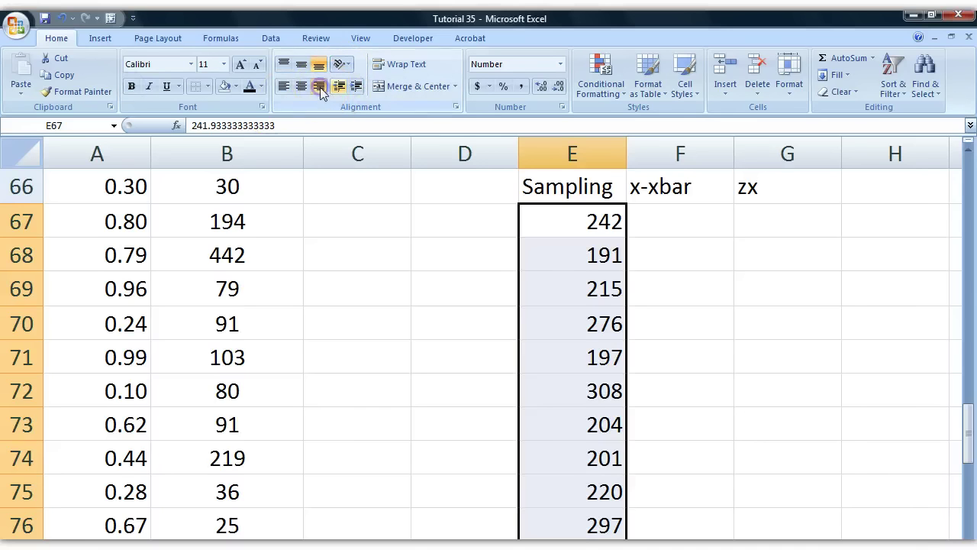
Step: Look through the whole Sampling column of pasted means, from E67 down to E106
{"action": "scroll", "coordinate": [748, 325], "scroll_direction": "down", "scroll_amount": 11}
{"action": "scroll", "coordinate": [657, 367], "scroll_direction": "up", "scroll_amount": 12}
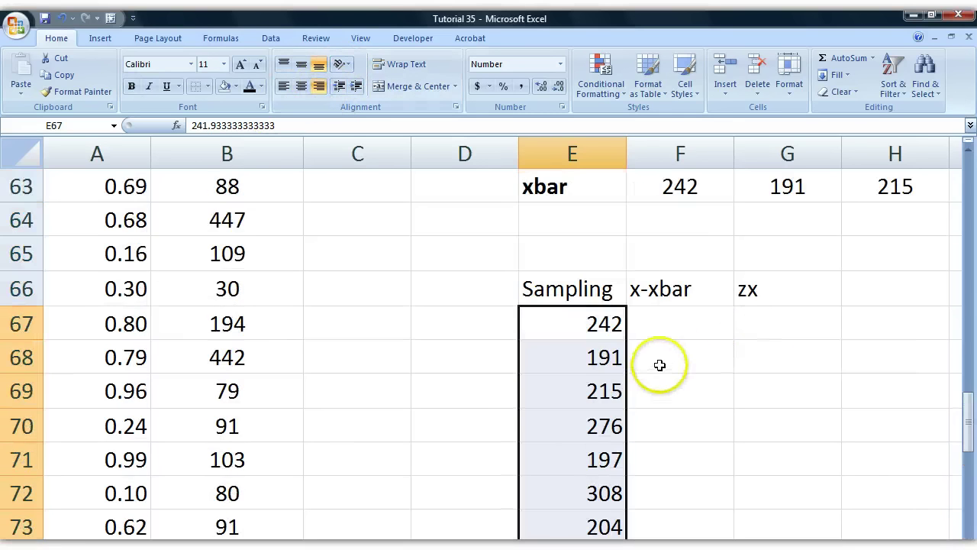
{"action": "left_click", "coordinate": [604, 337]}
{"action": "scroll", "coordinate": [599, 336], "scroll_direction": "down", "scroll_amount": 2}
{"action": "scroll", "coordinate": [602, 335], "scroll_direction": "down", "scroll_amount": 1}
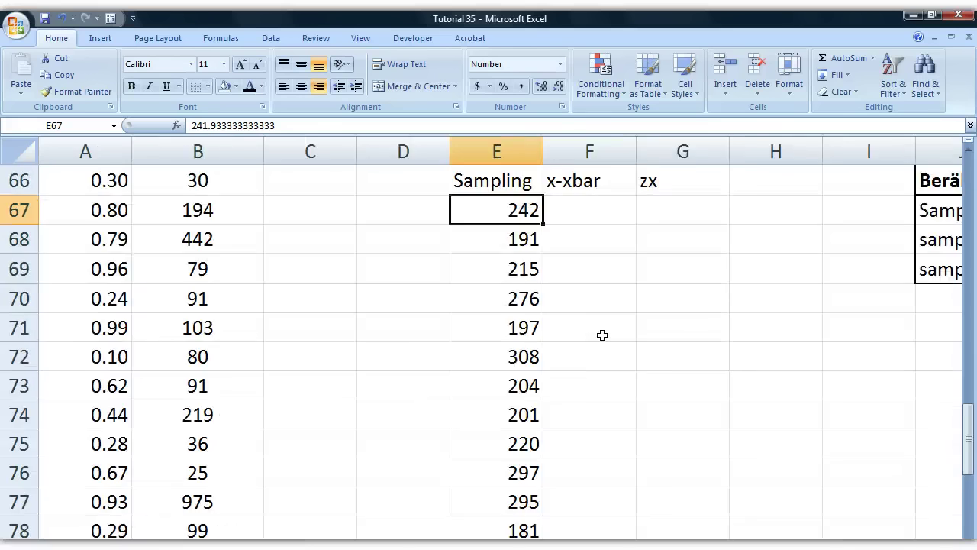
{"action": "scroll", "coordinate": [602, 335], "scroll_direction": "down", "scroll_amount": 1}
{"action": "scroll", "coordinate": [600, 333], "scroll_direction": "up", "scroll_amount": 1}
{"action": "scroll", "coordinate": [535, 324], "scroll_direction": "down", "scroll_amount": 11}
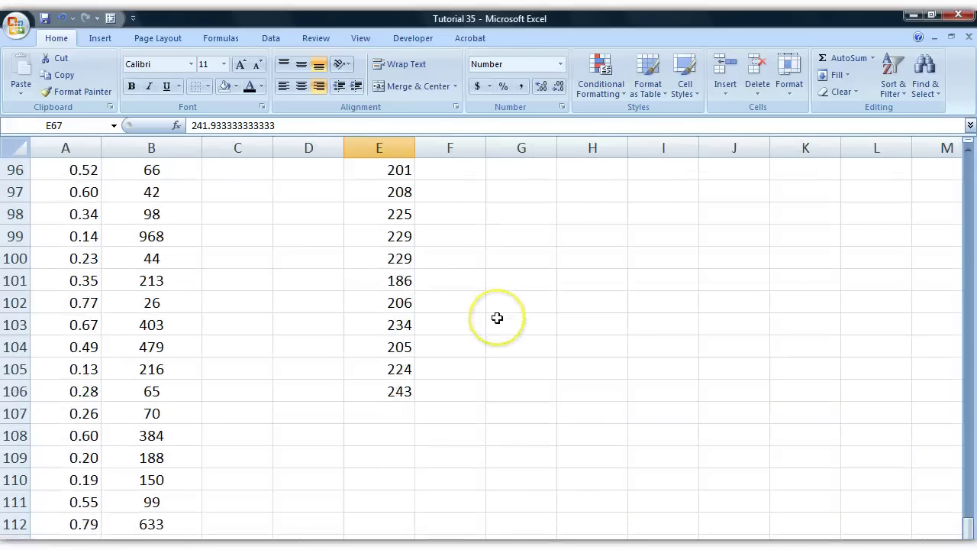
{"action": "scroll", "coordinate": [497, 324], "scroll_direction": "up", "scroll_amount": 17}
{"action": "scroll", "coordinate": [506, 320], "scroll_direction": "down", "scroll_amount": 6}
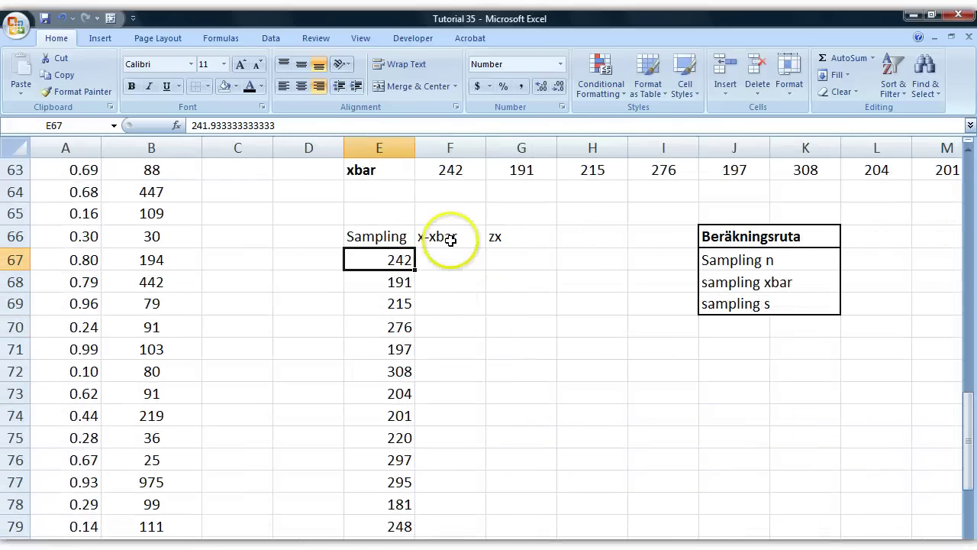
Step: Calculate Sampling n in K67 with =COUNT(E67:E106)
{"action": "left_click", "coordinate": [794, 261]}
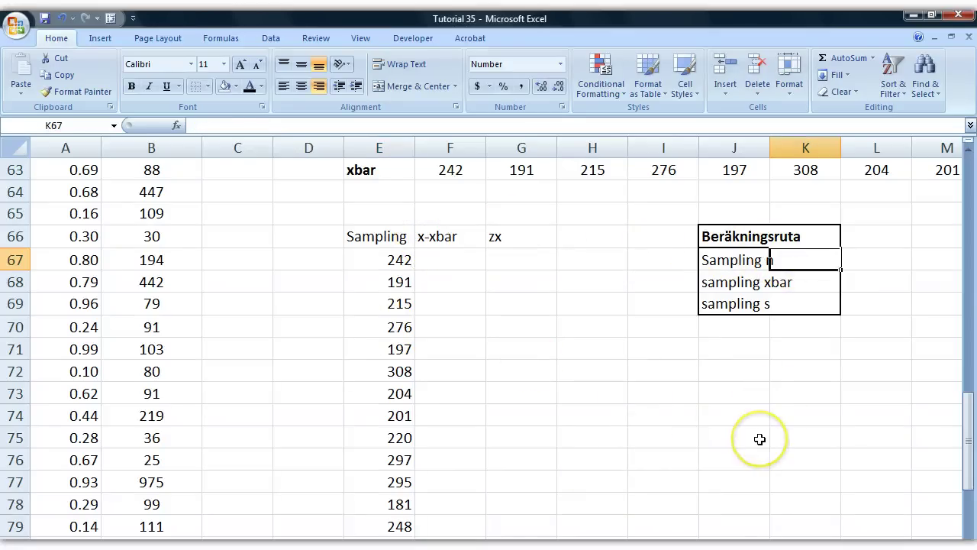
{"action": "type", "text": "="}
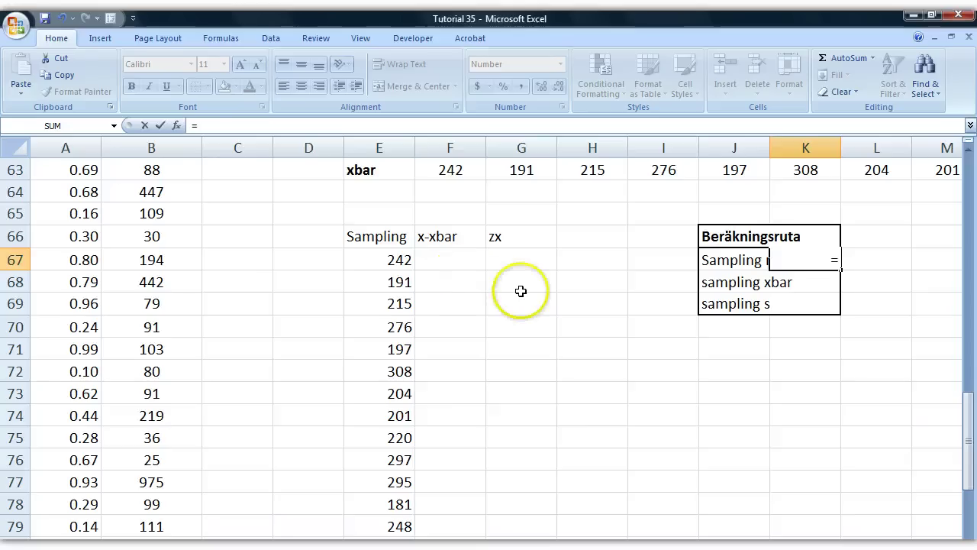
{"action": "type", "text": "COUNT("}
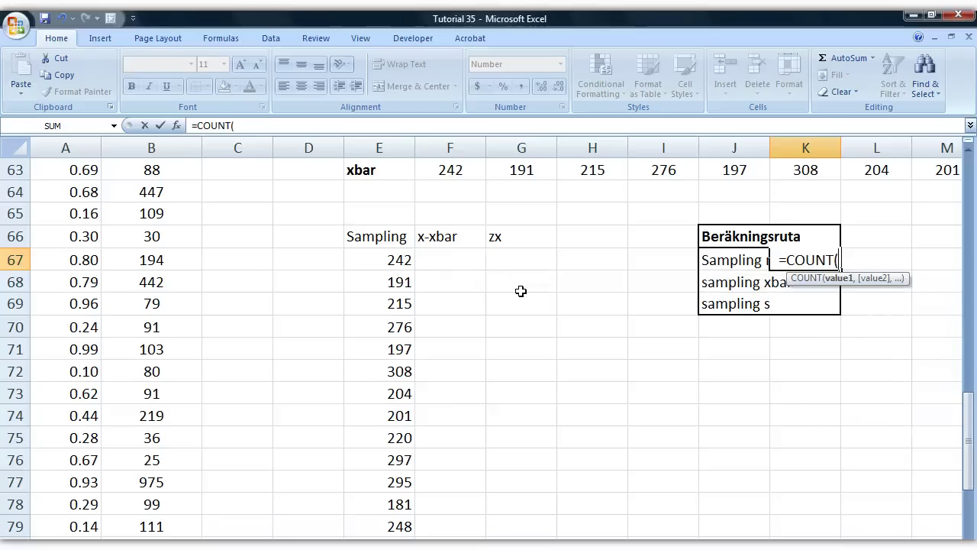
{"action": "left_click_drag", "start_coordinate": [368, 251], "coordinate": [379, 544]}
{"action": "scroll", "coordinate": [497, 530], "scroll_direction": "down", "scroll_amount": 5}
{"action": "scroll", "coordinate": [709, 503], "scroll_direction": "up", "scroll_amount": 15}
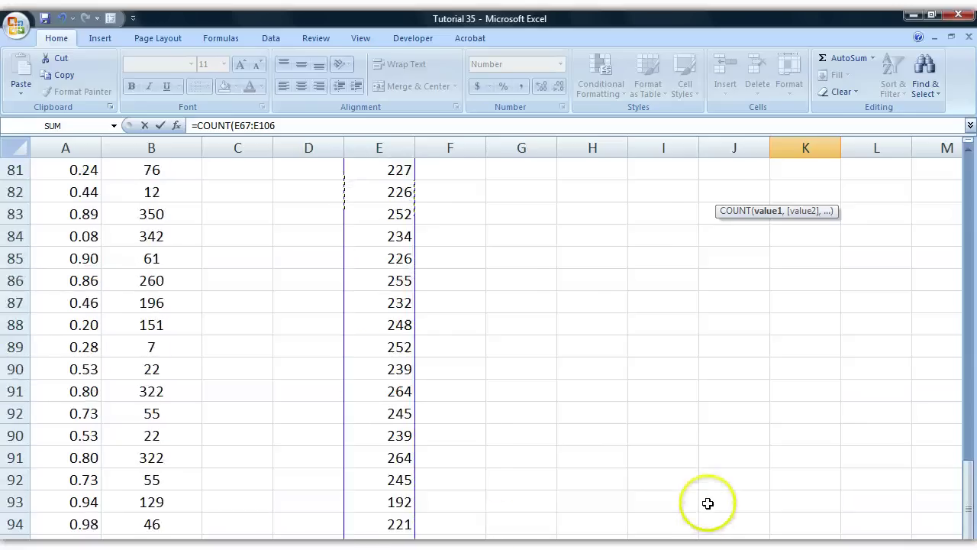
{"action": "scroll", "coordinate": [708, 502], "scroll_direction": "down", "scroll_amount": 2}
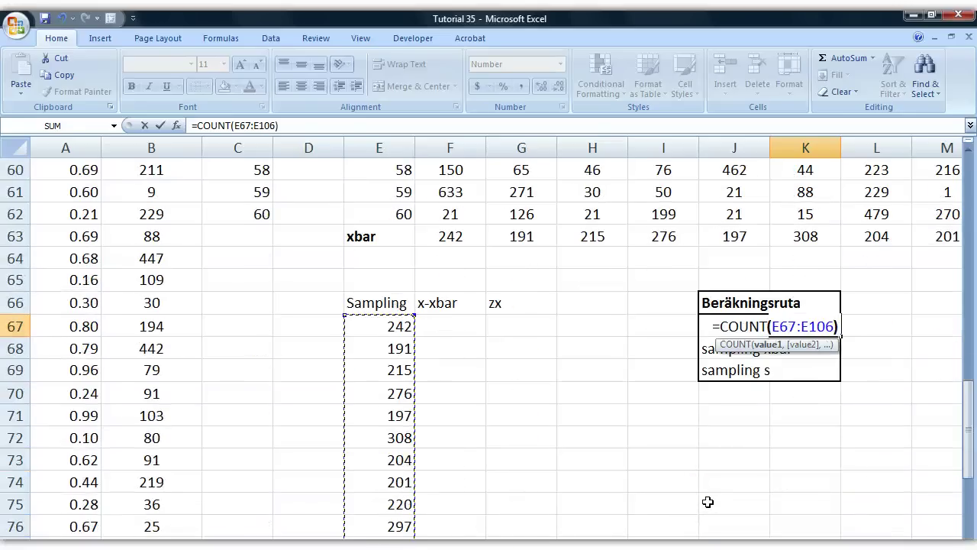
{"action": "key", "text": "ctrl+Return"}
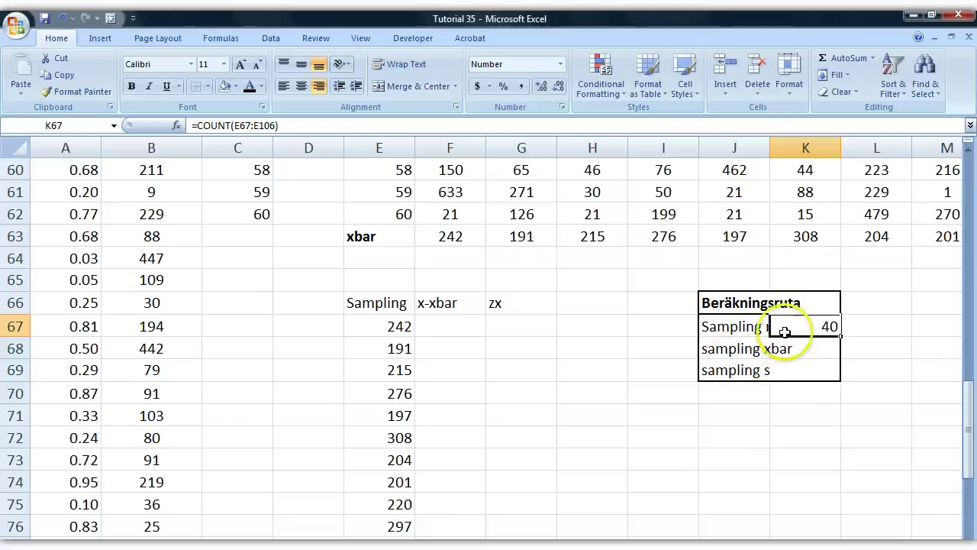
Step: Compare the sample observations in row 61 with the individual means in the Sampling column
{"action": "left_click_drag", "start_coordinate": [416, 188], "coordinate": [924, 185]}
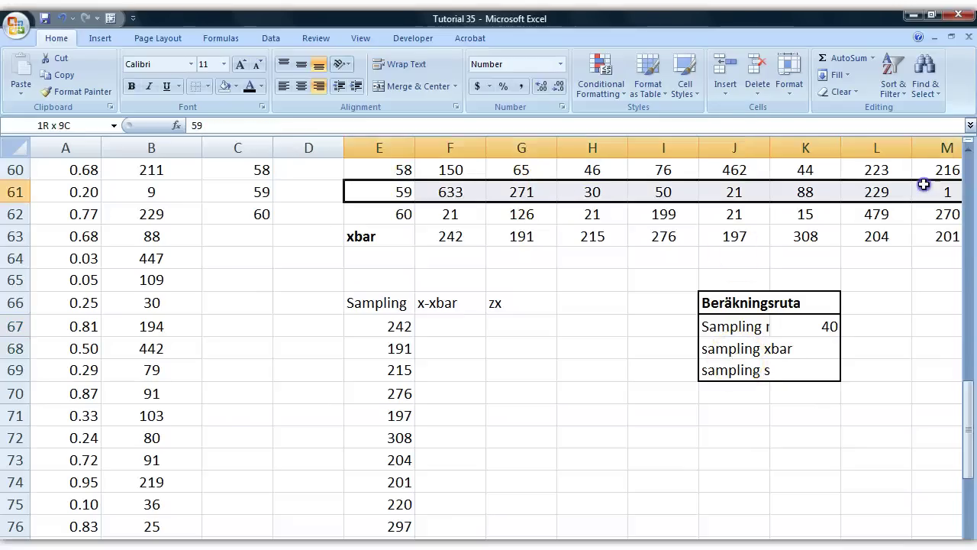
{"action": "left_click", "coordinate": [370, 349]}
{"action": "left_click", "coordinate": [365, 414]}
{"action": "left_click", "coordinate": [368, 479]}
{"action": "left_click", "coordinate": [388, 526]}
{"action": "left_click", "coordinate": [381, 416]}
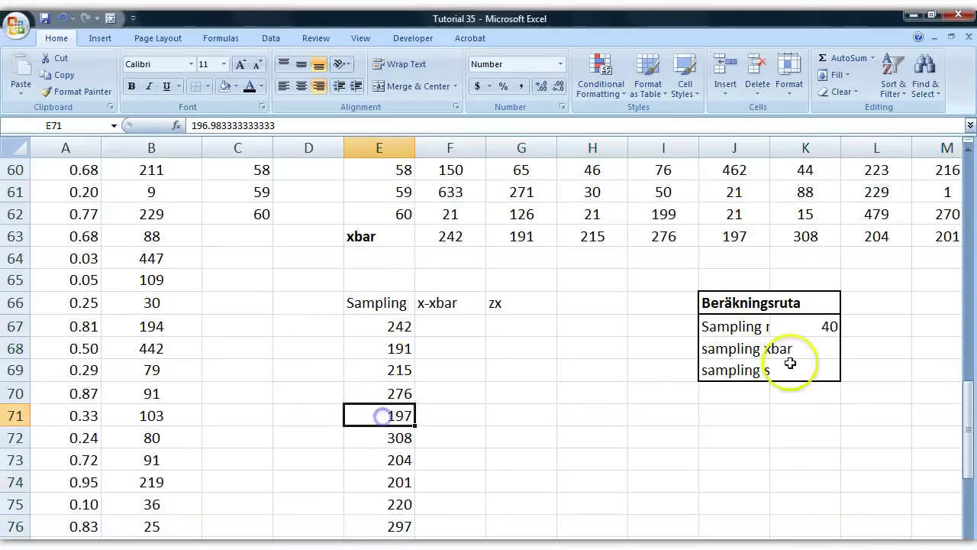
Step: Calculate sampling xbar in K68 as the average of E67:E106
{"action": "scroll", "coordinate": [464, 408], "scroll_direction": "up", "scroll_amount": 1}
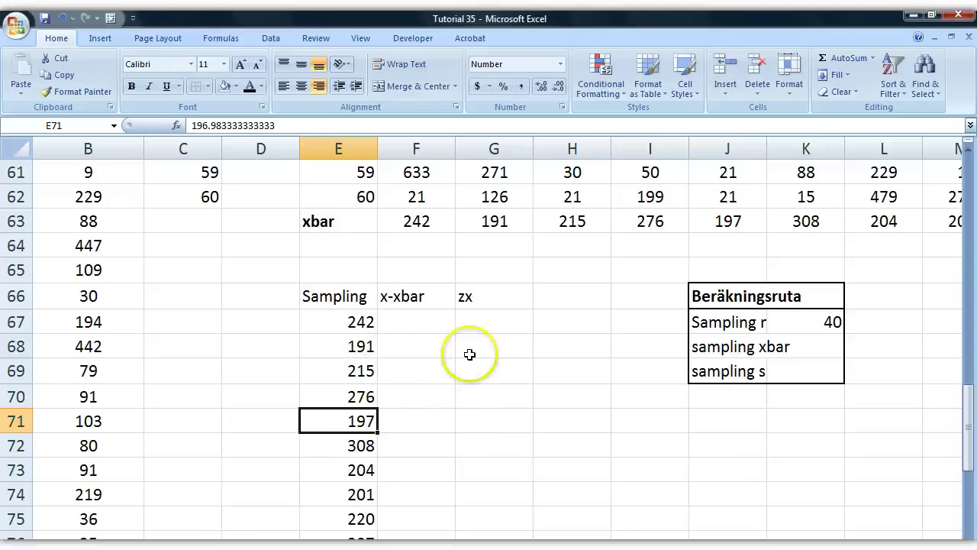
{"action": "left_click", "coordinate": [807, 347]}
{"action": "type", "text": "=AVERAGE("}
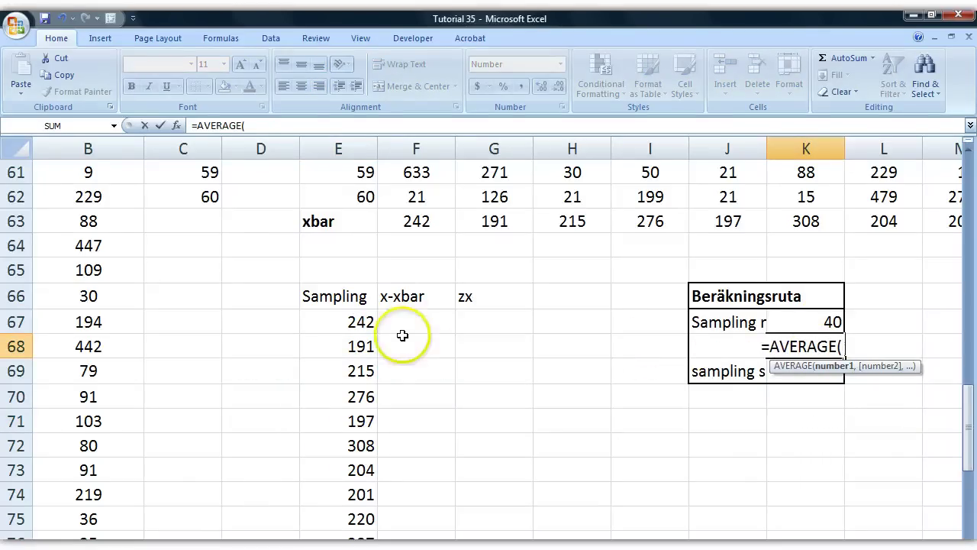
{"action": "left_click_drag", "start_coordinate": [355, 321], "coordinate": [344, 543]}
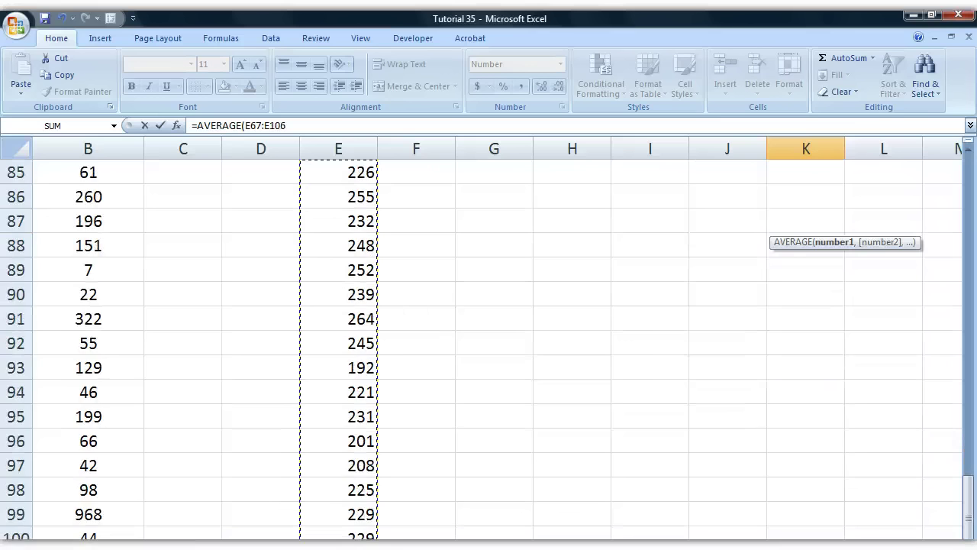
{"action": "scroll", "coordinate": [389, 508], "scroll_direction": "down", "scroll_amount": 5}
{"action": "scroll", "coordinate": [569, 526], "scroll_direction": "up", "scroll_amount": 13}
{"action": "scroll", "coordinate": [569, 526], "scroll_direction": "up", "scroll_amount": 3}
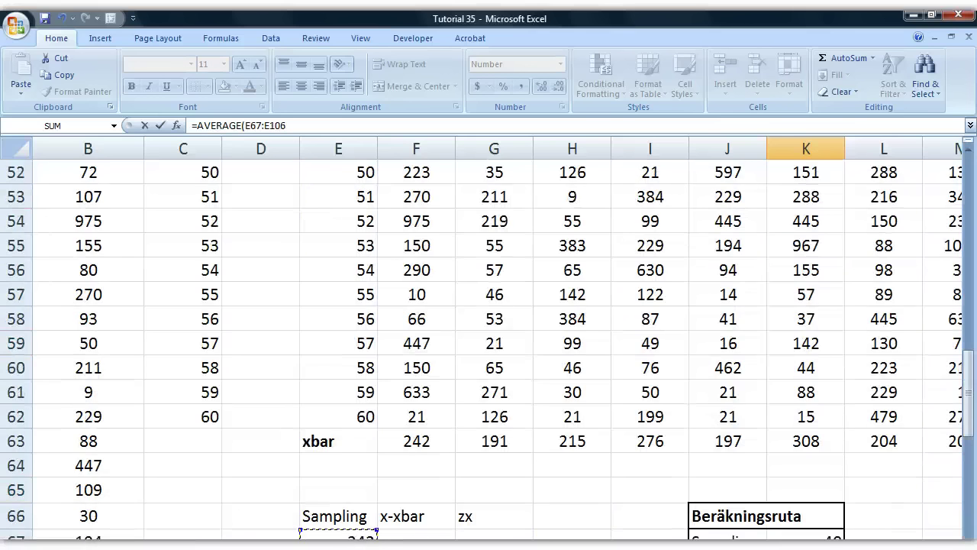
{"action": "scroll", "coordinate": [587, 535], "scroll_direction": "down", "scroll_amount": 2}
{"action": "key", "text": "Return"}
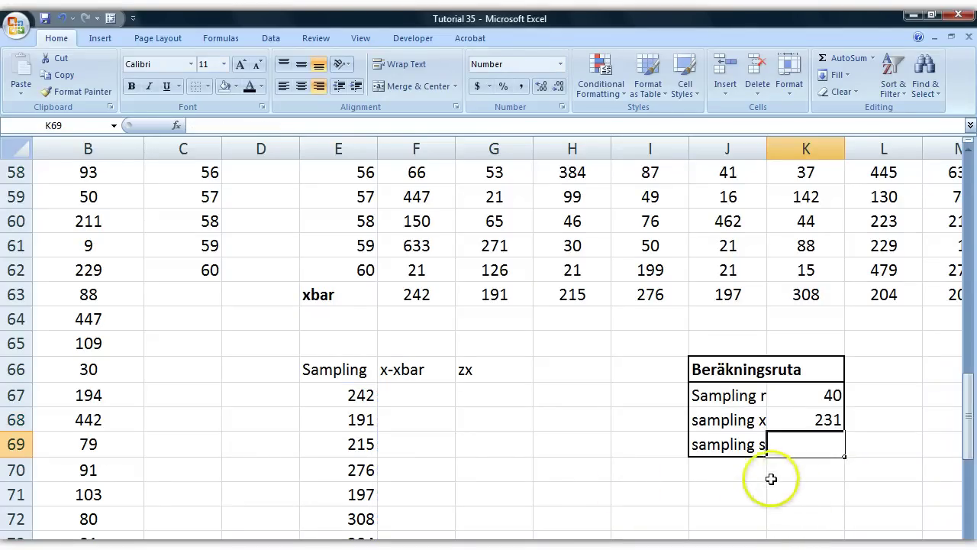
Step: Review the first Sampling mean in E67 against the individual means in the xbar row
{"action": "left_click", "coordinate": [346, 407]}
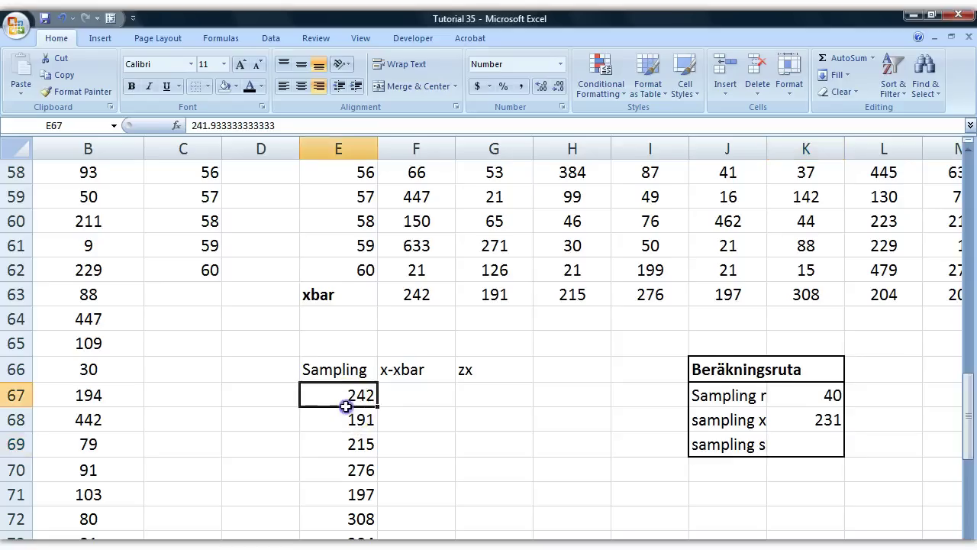
{"action": "left_click", "coordinate": [443, 295]}
{"action": "left_click", "coordinate": [580, 296]}
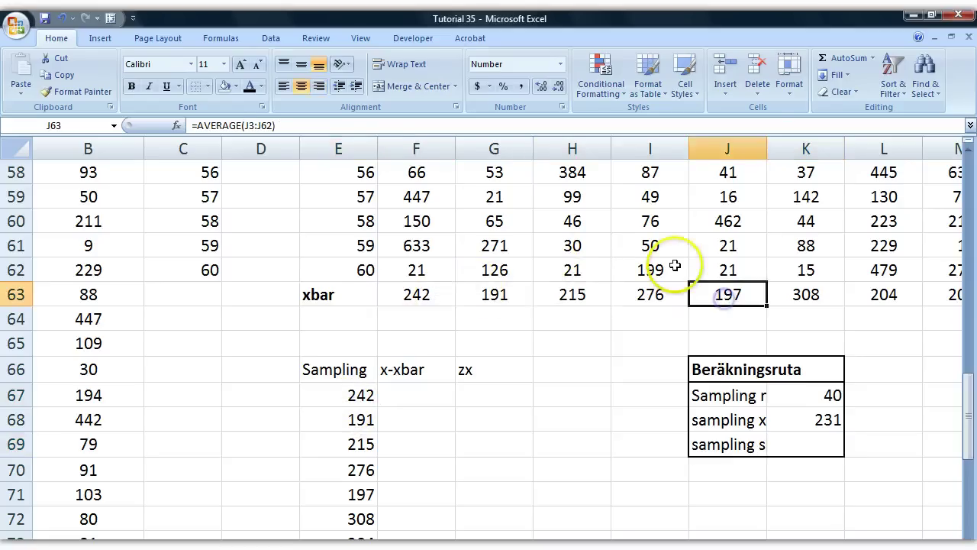
Step: Examine individual sample observations in column I and the observations from B44 downward in column B
{"action": "left_click_drag", "start_coordinate": [675, 252], "coordinate": [680, 180]}
{"action": "scroll", "coordinate": [59, 289], "scroll_direction": "down", "scroll_amount": 1}
{"action": "scroll", "coordinate": [87, 218], "scroll_direction": "up", "scroll_amount": 6}
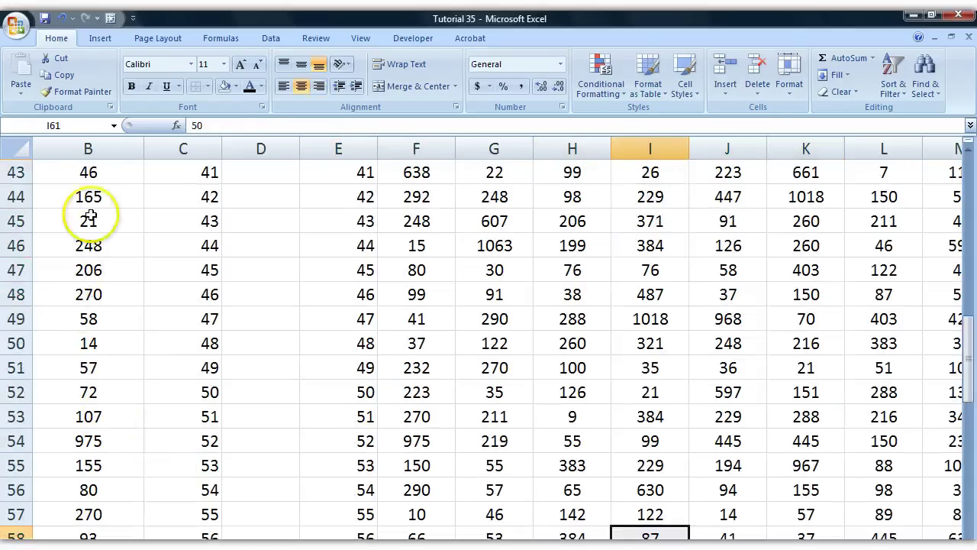
{"action": "left_click", "coordinate": [87, 192]}
{"action": "key", "text": "shift+Down"}
{"action": "key", "text": "shift+Down"}
{"action": "key", "text": "shift+Down"}
{"action": "key", "text": "shift+Down"}
{"action": "key", "text": "shift+Down"}
{"action": "key", "text": "shift+Down"}
{"action": "key", "text": "shift+Down"}
{"action": "key", "text": "shift+Down"}
{"action": "key", "text": "shift+Down"}
{"action": "key", "text": "shift+Down"}
{"action": "scroll", "coordinate": [203, 415], "scroll_direction": "down", "scroll_amount": 5}
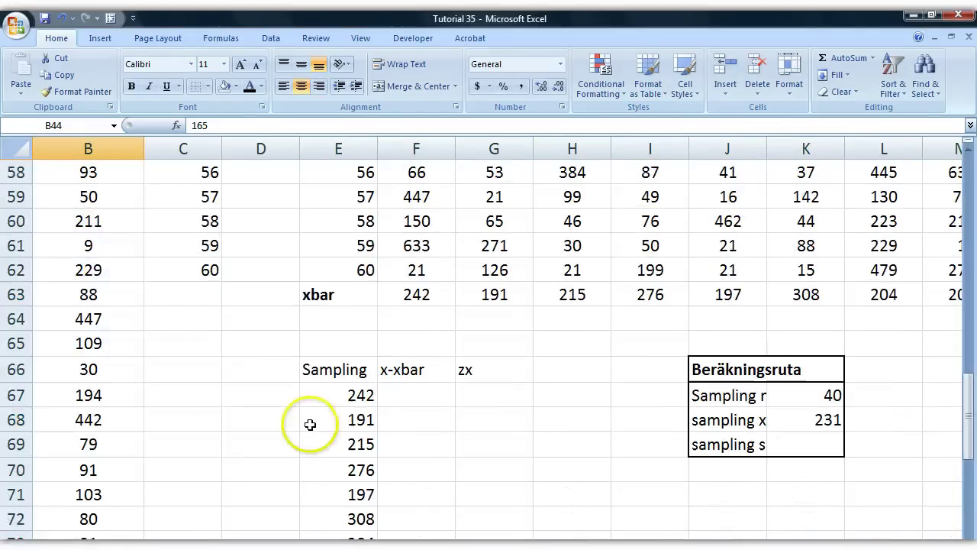
Step: Calculate sampling s in K69 with =STDEV(E67:E106) and widen column J to fit the labels of the calculation box
{"action": "left_click", "coordinate": [794, 446]}
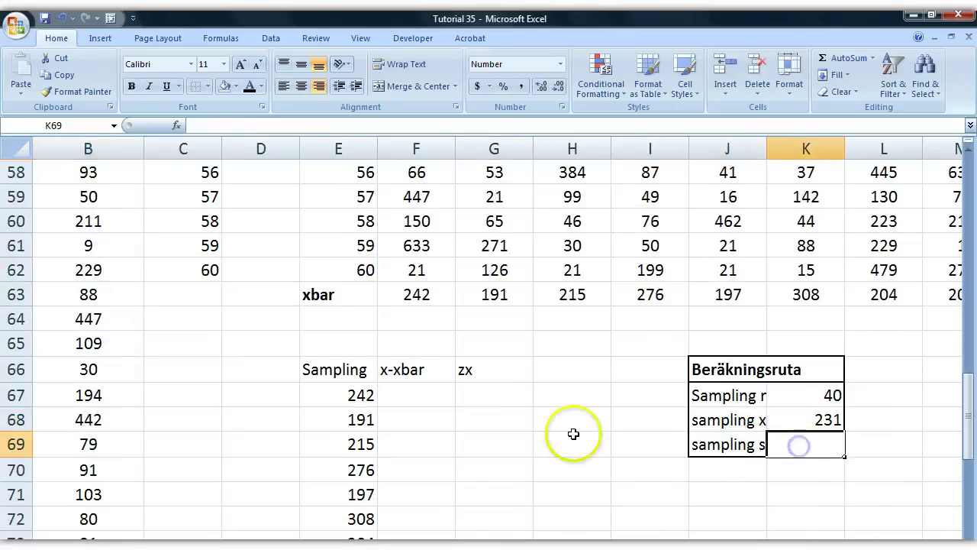
{"action": "scroll", "coordinate": [550, 428], "scroll_direction": "down", "scroll_amount": 2}
{"action": "type", "text": "=STDEV("}
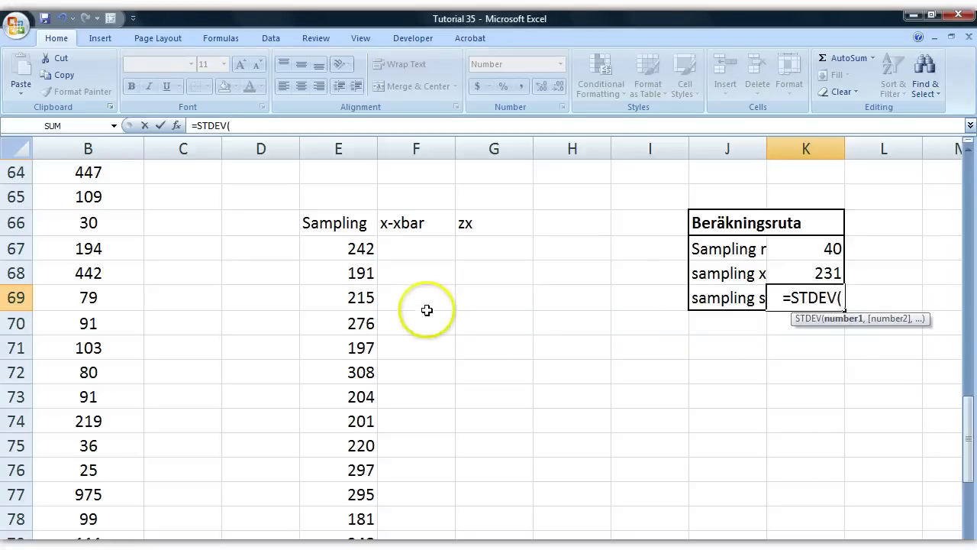
{"action": "left_click_drag", "start_coordinate": [354, 242], "coordinate": [343, 543]}
{"action": "scroll", "coordinate": [488, 344], "scroll_direction": "down", "scroll_amount": 6}
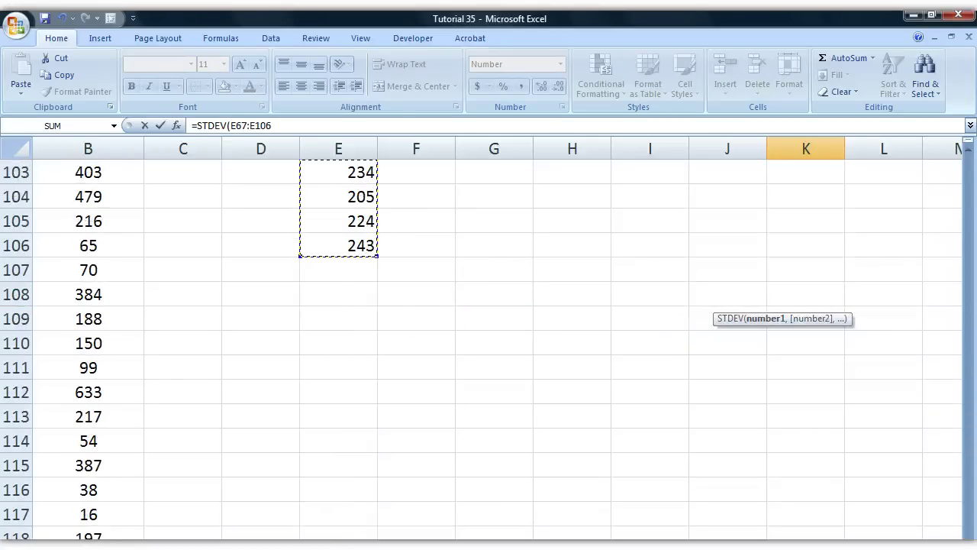
{"action": "scroll", "coordinate": [489, 343], "scroll_direction": "up", "scroll_amount": 14}
{"action": "scroll", "coordinate": [488, 343], "scroll_direction": "down", "scroll_amount": 1}
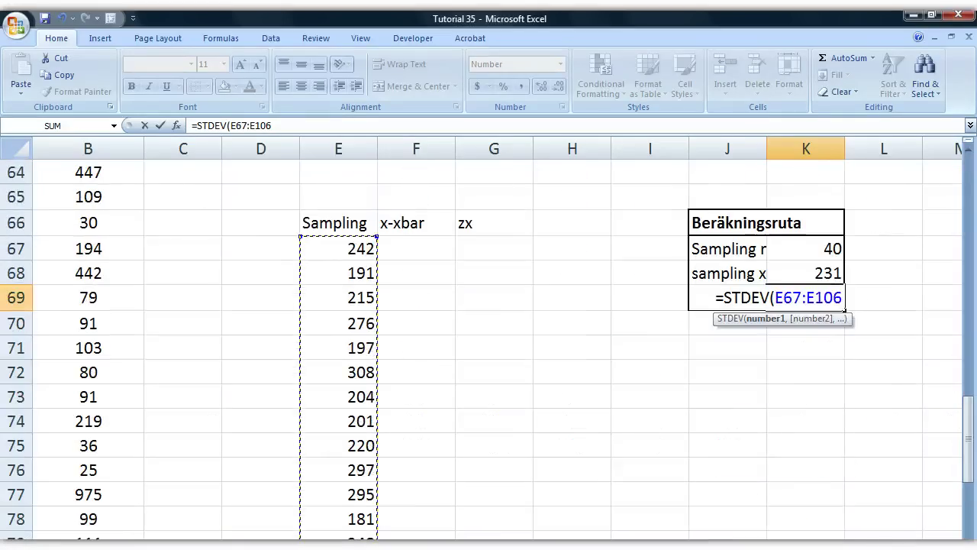
{"action": "type", "text": ")"}
{"action": "key", "text": "Return"}
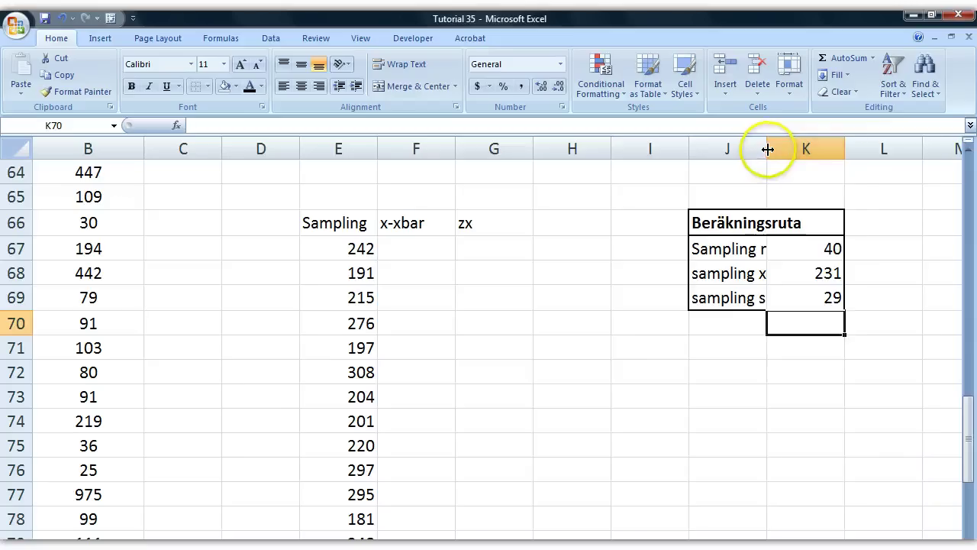
{"action": "left_click_drag", "start_coordinate": [767, 147], "coordinate": [807, 146]}
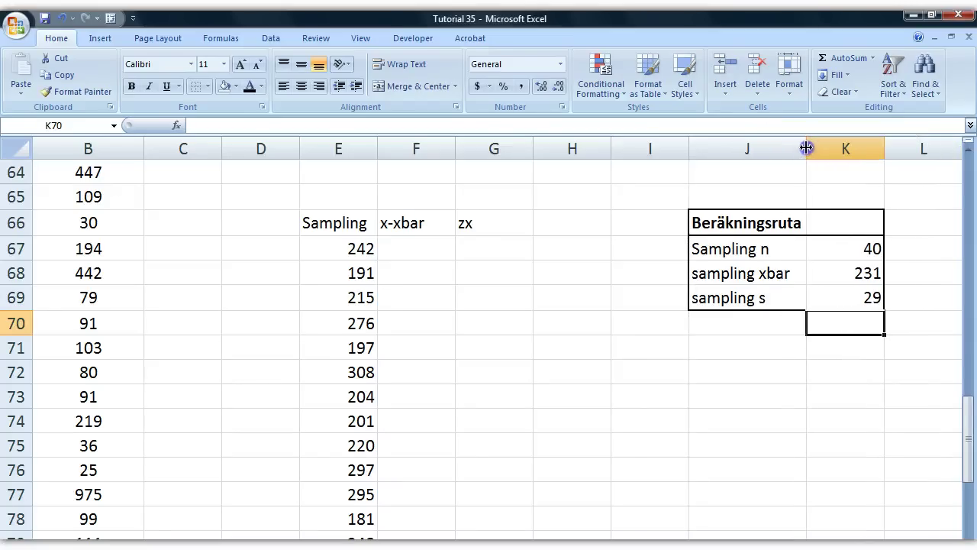
{"action": "left_click_drag", "start_coordinate": [307, 251], "coordinate": [331, 463]}
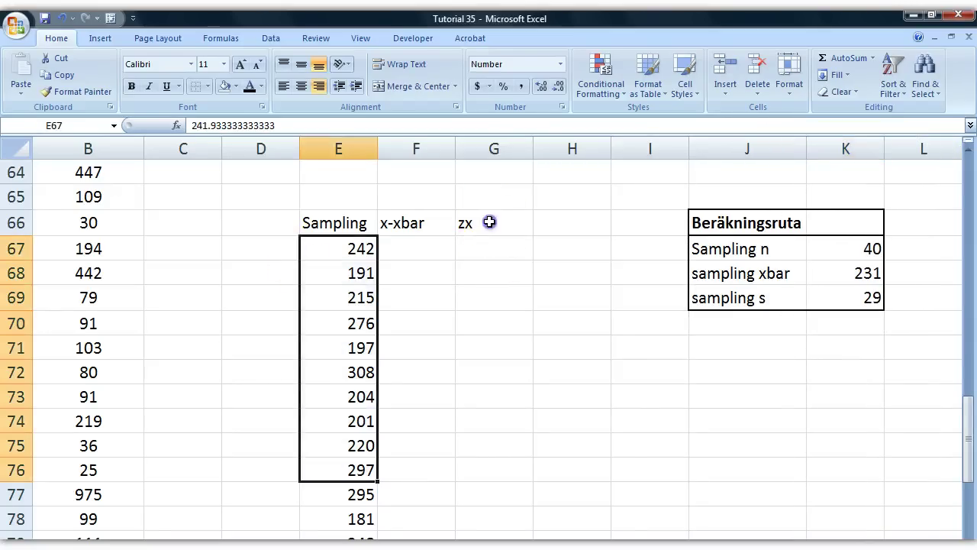
{"action": "left_click_drag", "start_coordinate": [490, 220], "coordinate": [458, 421]}
{"action": "left_click_drag", "start_coordinate": [638, 354], "coordinate": [915, 482]}
Step: Calculate the first x-xbar deviation in F67 with =E67-K$68, keeping the row of the sampling mean fixed
{"action": "left_click", "coordinate": [425, 248]}
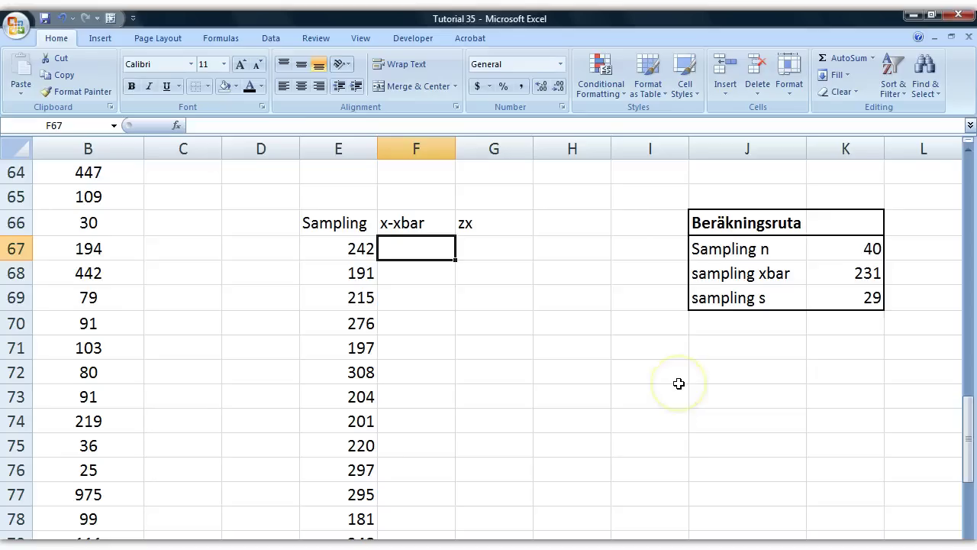
{"action": "type", "text": "="}
{"action": "left_click", "coordinate": [351, 252]}
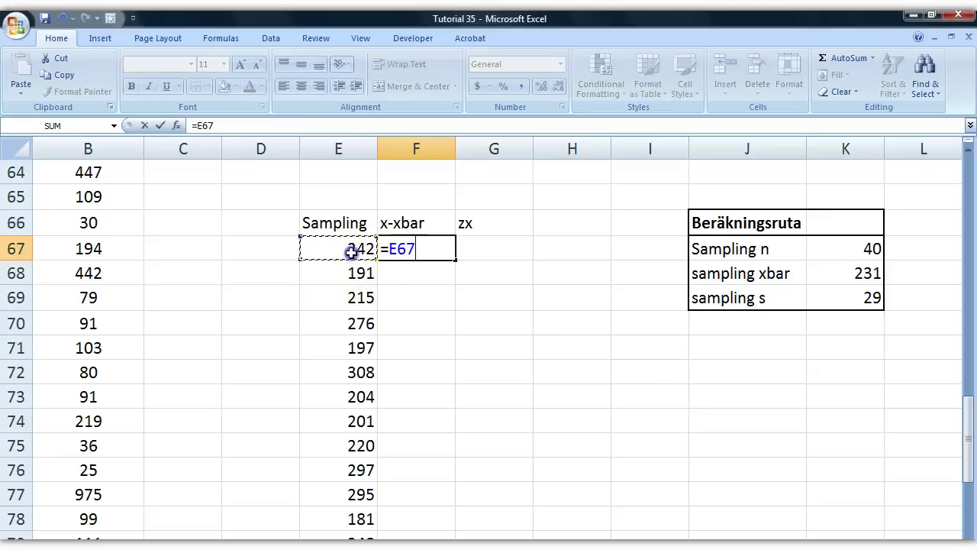
{"action": "type", "text": "-"}
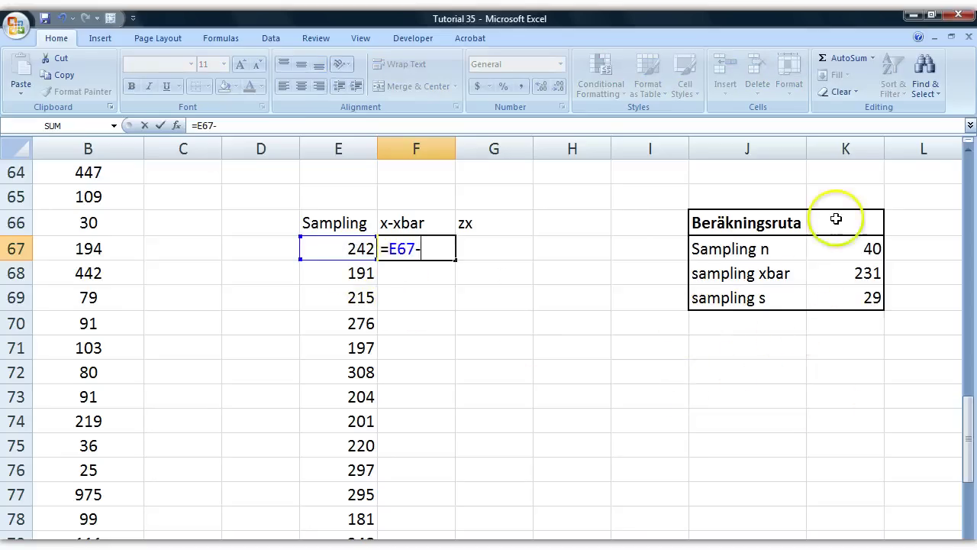
{"action": "left_click", "coordinate": [847, 274]}
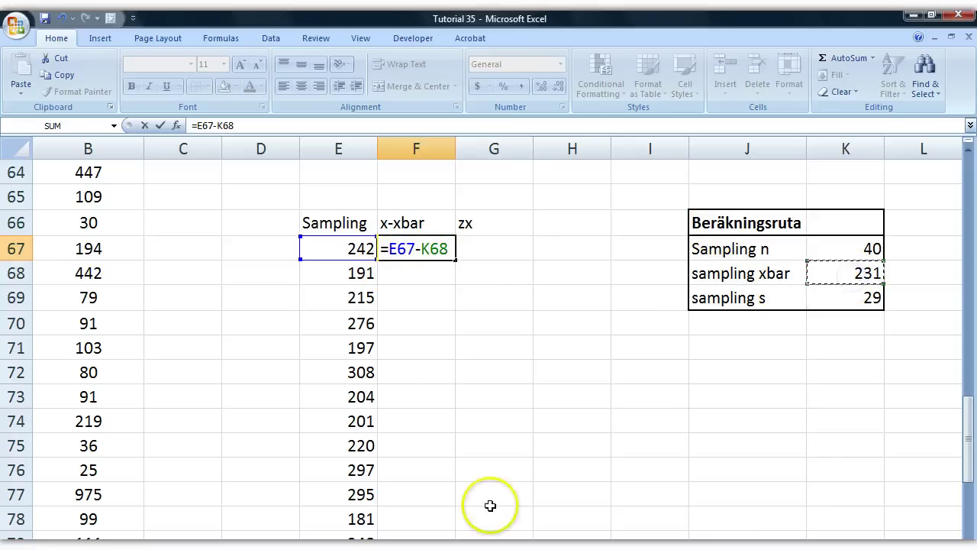
{"action": "left_click", "coordinate": [429, 251]}
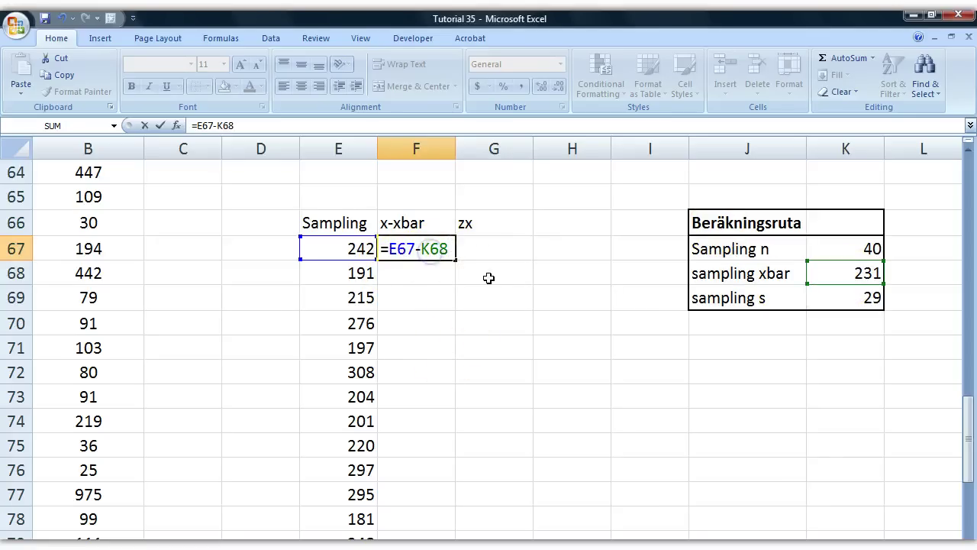
{"action": "type", "text": "$"}
{"action": "key", "text": "Return"}
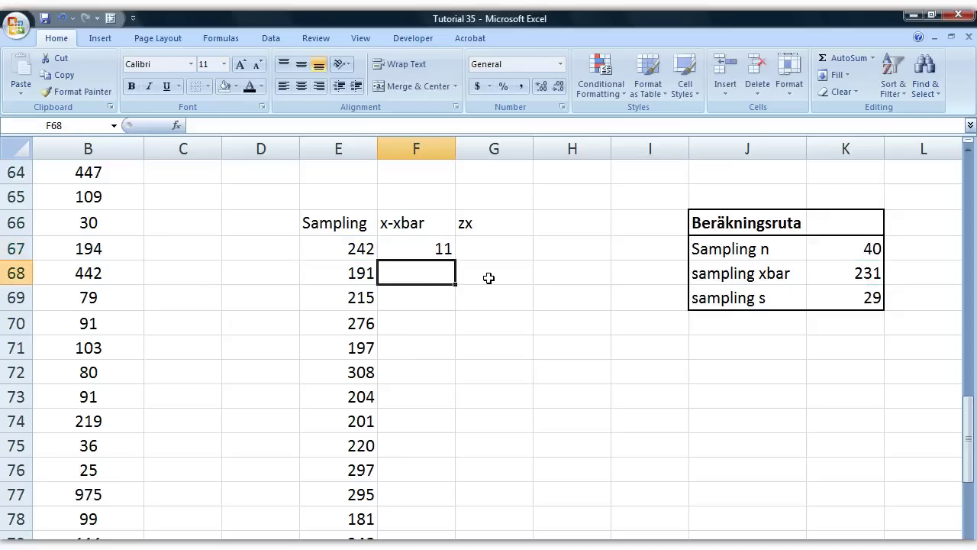
Step: Fill the x-xbar formula from F67 down to F106
{"action": "left_click", "coordinate": [434, 251]}
{"action": "left_click_drag", "start_coordinate": [455, 261], "coordinate": [401, 115]}
{"action": "left_click_drag", "start_coordinate": [412, 201], "coordinate": [412, 200]}
{"action": "scroll", "coordinate": [545, 334], "scroll_direction": "up", "scroll_amount": 13}
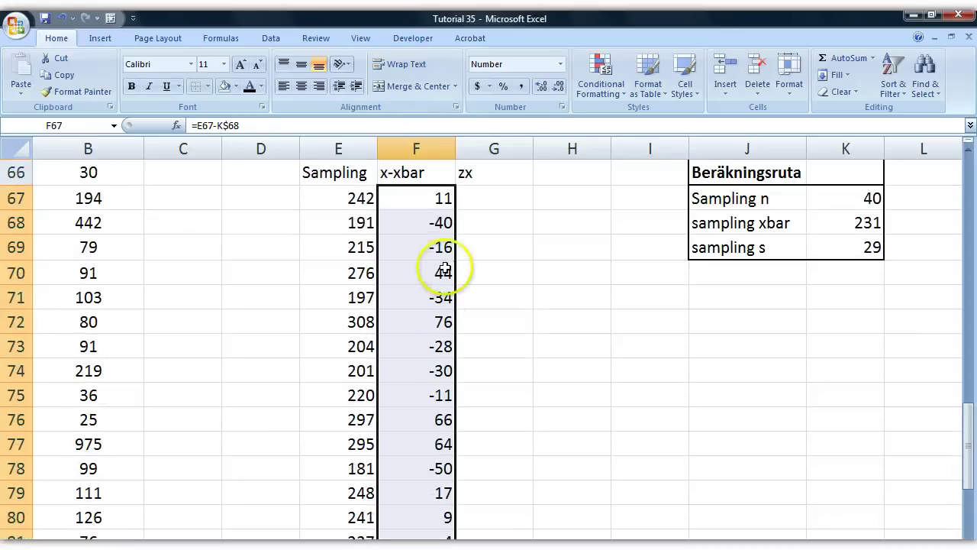
{"action": "scroll", "coordinate": [480, 204], "scroll_direction": "up", "scroll_amount": 1}
Step: Calculate zx in G67 with =F67/K$69 and fill the formula down to G106
{"action": "left_click", "coordinate": [480, 204]}
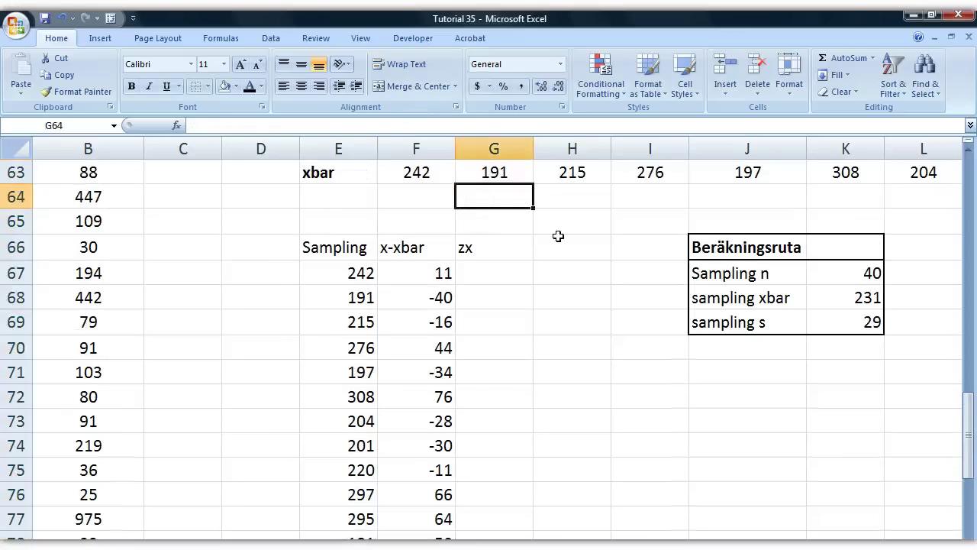
{"action": "left_click", "coordinate": [508, 283]}
{"action": "type", "text": "="}
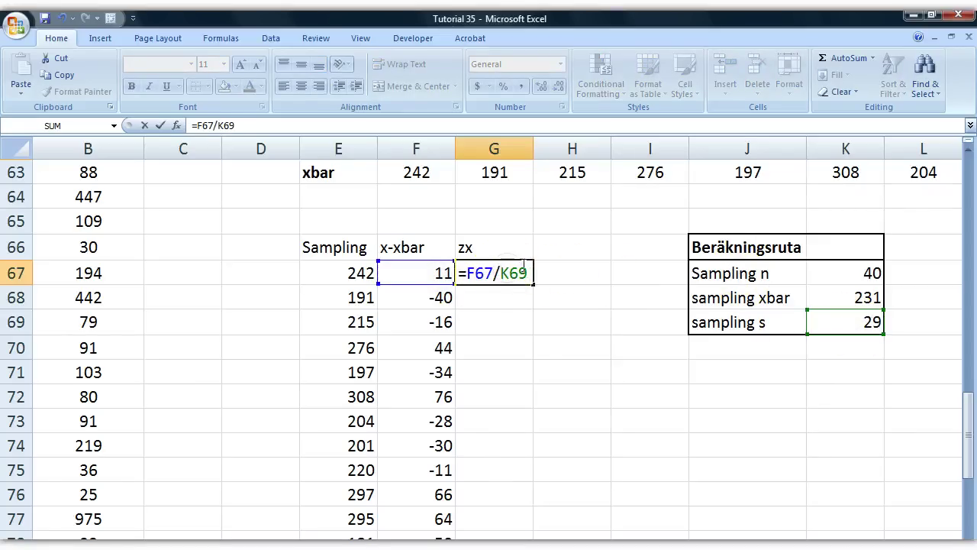
{"action": "key", "text": "Return"}
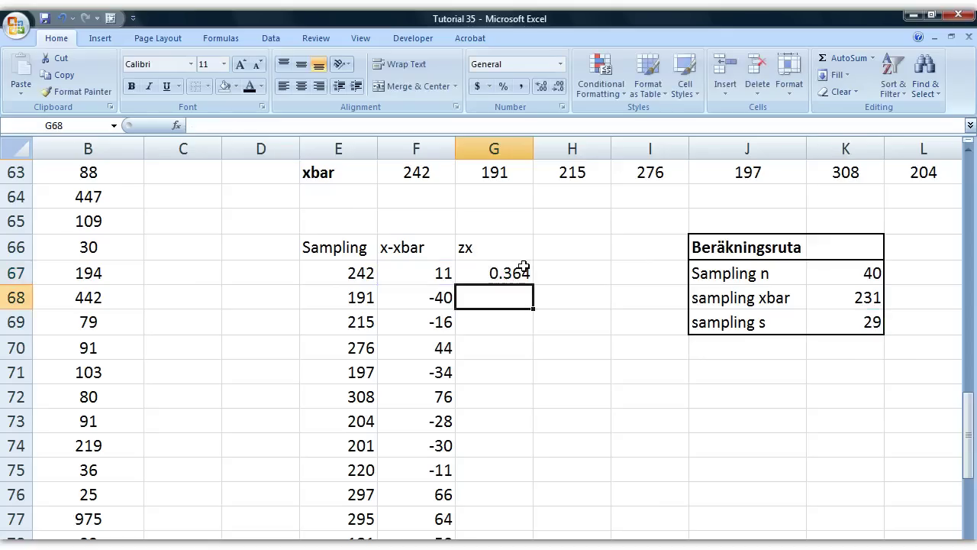
{"action": "left_click_drag", "start_coordinate": [533, 282], "coordinate": [533, 471]}
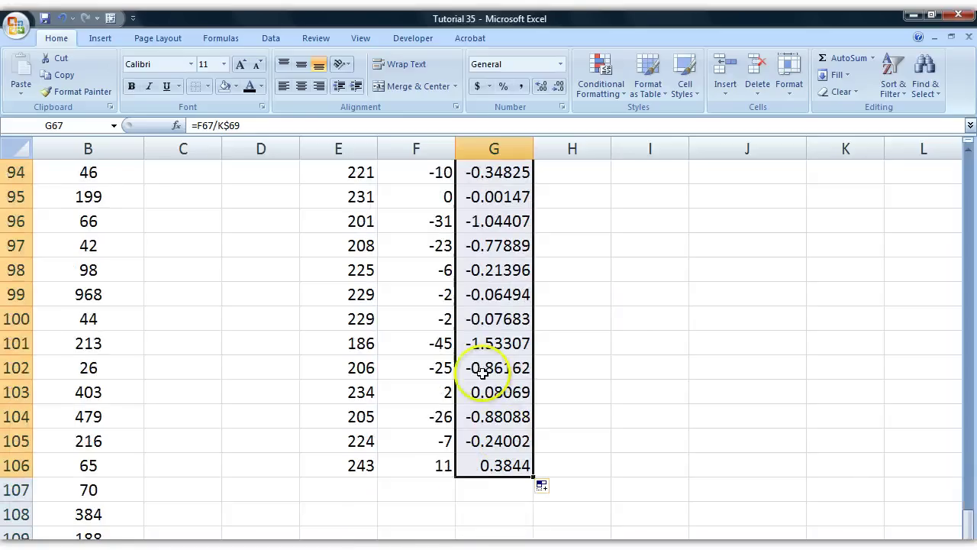
{"action": "scroll", "coordinate": [489, 428], "scroll_direction": "up", "scroll_amount": 14}
{"action": "scroll", "coordinate": [450, 374], "scroll_direction": "down", "scroll_amount": 3}
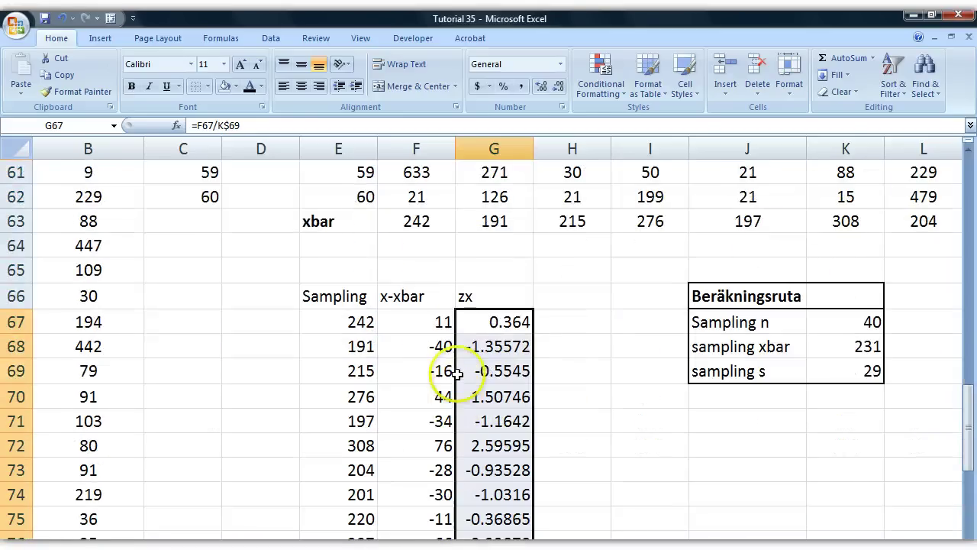
Step: Insert a markers-only scatter chart of the zx values in G67:G106
{"action": "left_click", "coordinate": [416, 346]}
{"action": "left_click", "coordinate": [394, 320]}
{"action": "left_click", "coordinate": [498, 321]}
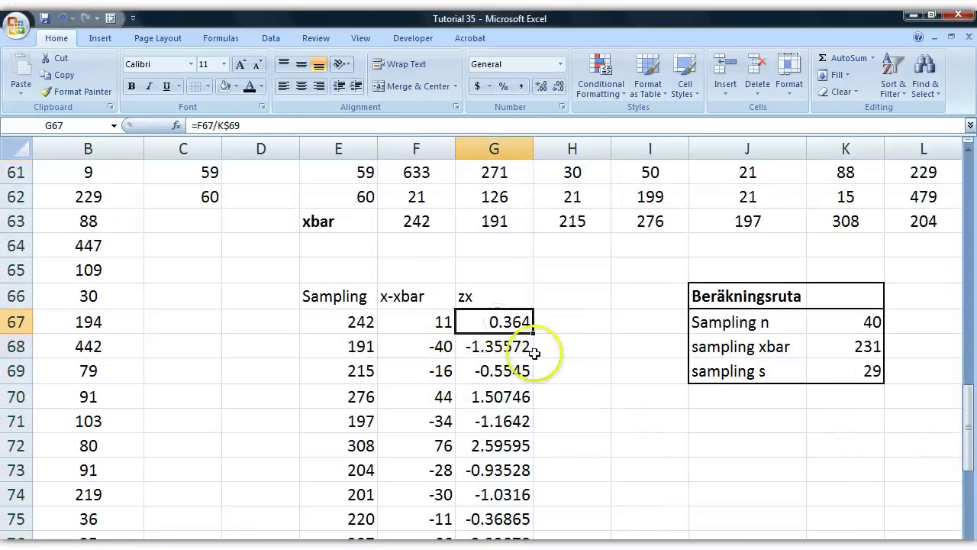
{"action": "left_click_drag", "start_coordinate": [508, 328], "coordinate": [496, 543]}
{"action": "scroll", "coordinate": [621, 360], "scroll_direction": "up", "scroll_amount": 6}
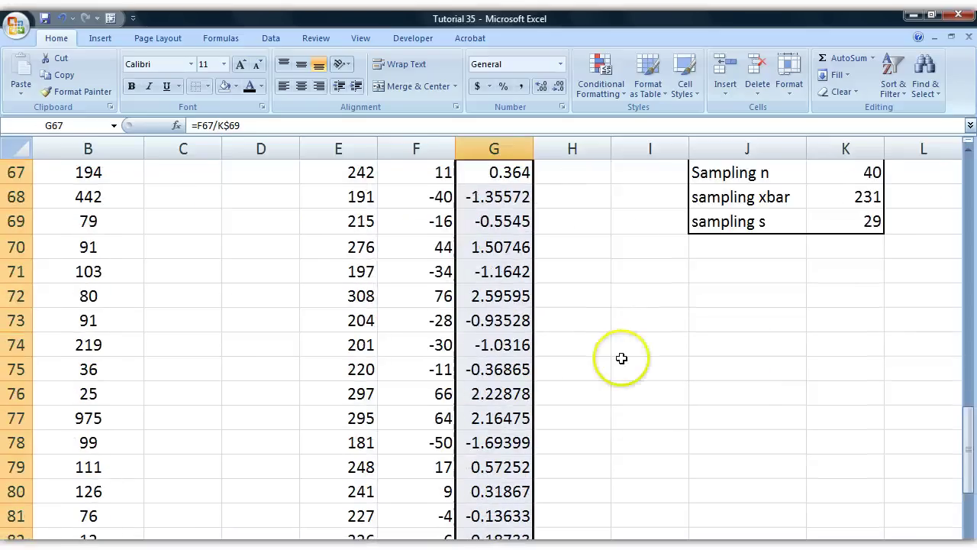
{"action": "scroll", "coordinate": [621, 359], "scroll_direction": "up", "scroll_amount": 3}
{"action": "scroll", "coordinate": [504, 305], "scroll_direction": "down", "scroll_amount": 3}
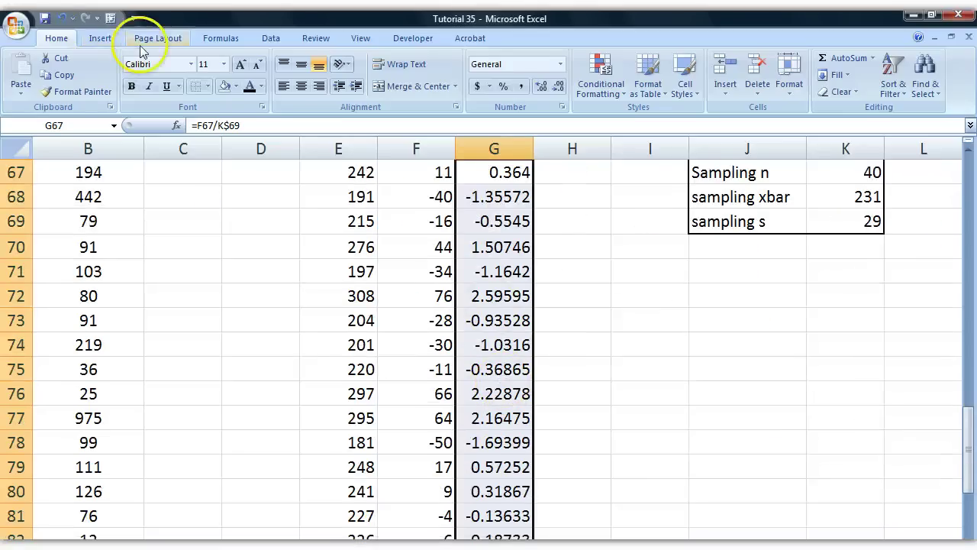
{"action": "left_click", "coordinate": [100, 38]}
{"action": "left_click", "coordinate": [409, 76]}
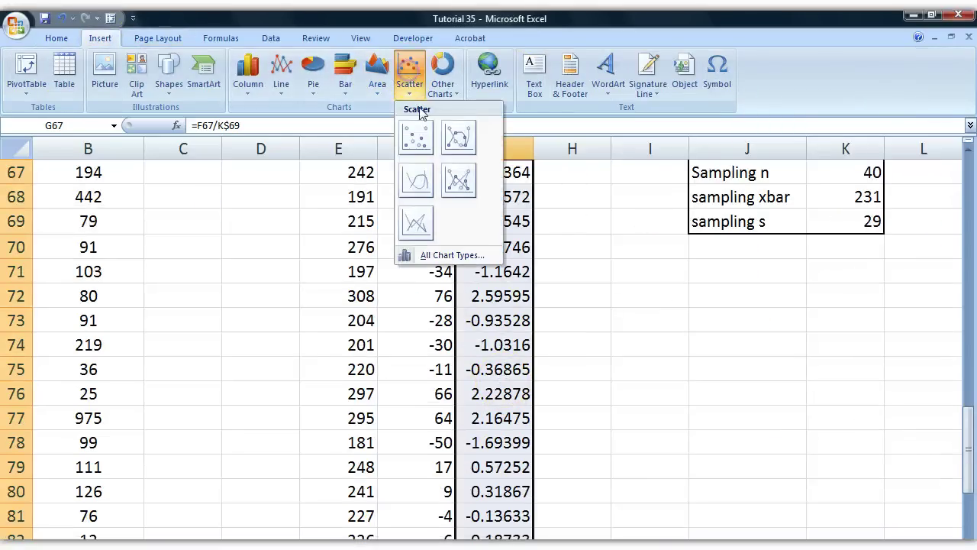
{"action": "left_click", "coordinate": [416, 138]}
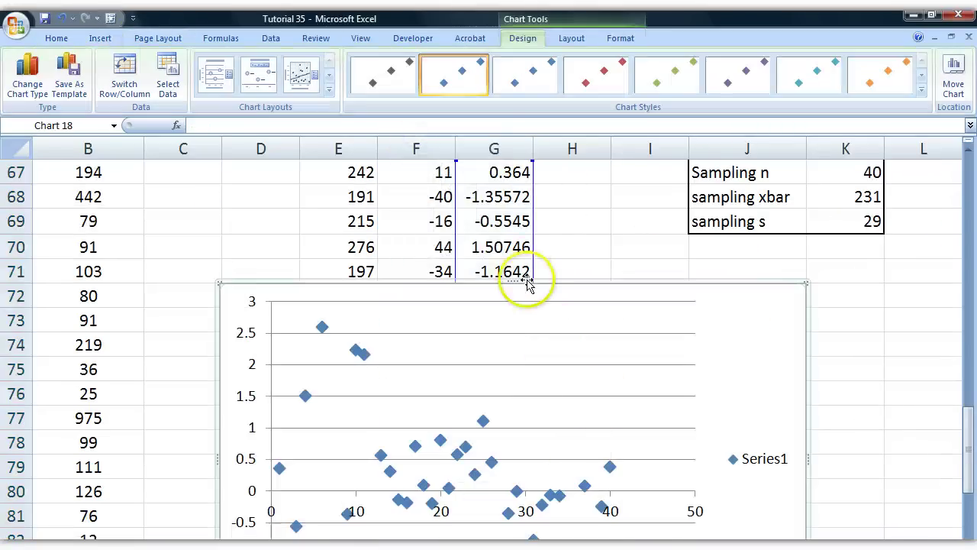
Step: Move the scatter chart below the Beräkningsruta box, with its upper-left corner at about J72
{"action": "left_click_drag", "start_coordinate": [527, 283], "coordinate": [857, 264]}
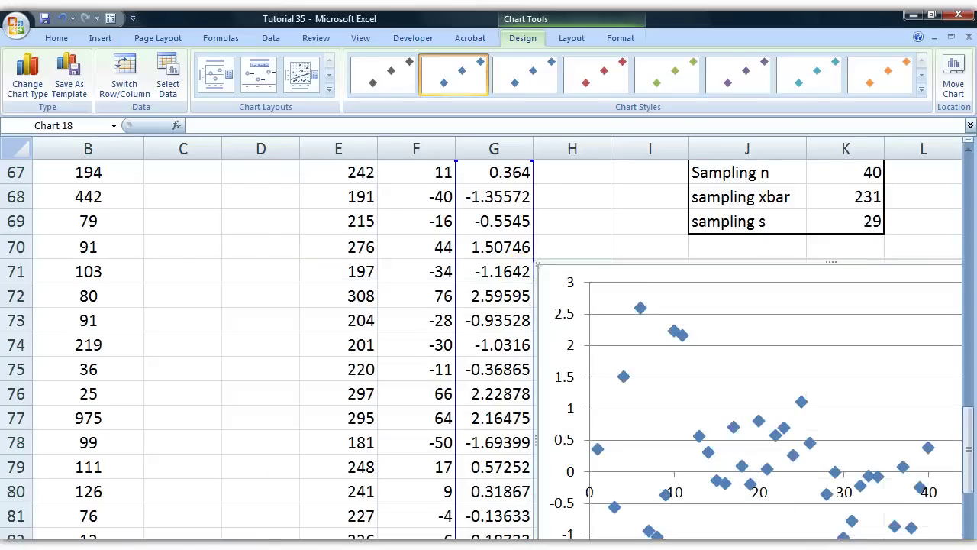
{"action": "scroll", "coordinate": [489, 343], "scroll_direction": "right", "scroll_amount": 2}
{"action": "left_click_drag", "start_coordinate": [413, 262], "coordinate": [566, 284]}
{"action": "scroll", "coordinate": [567, 338], "scroll_direction": "down", "scroll_amount": 2}
{"action": "scroll", "coordinate": [367, 390], "scroll_direction": "down", "scroll_amount": 1}
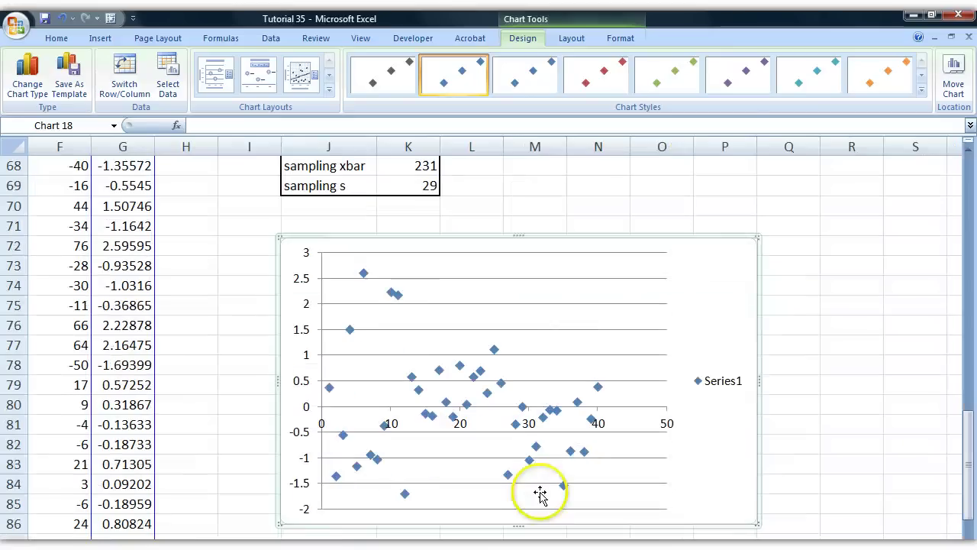
Step: Delete the legend and the horizontal gridlines from the scatter chart
{"action": "key", "text": "Delete"}
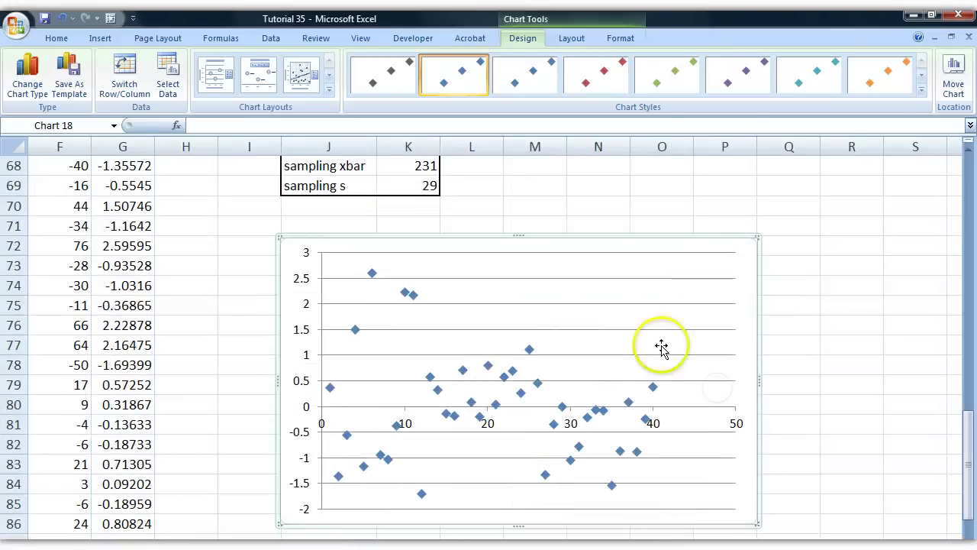
{"action": "left_click", "coordinate": [638, 304]}
{"action": "key", "text": "Delete"}
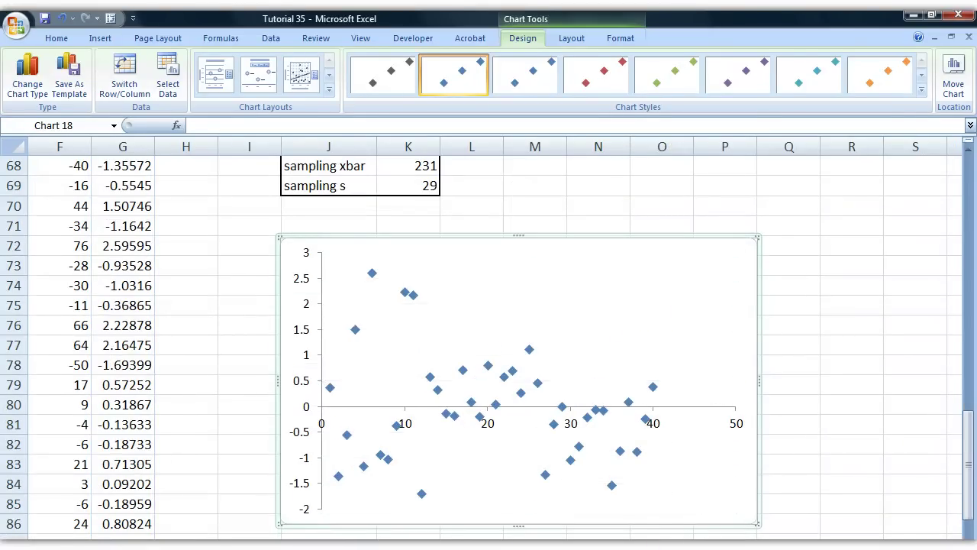
Step: Edit the scatter chart's Series1 so that its X values come from the zx values in G67:G106
{"action": "scroll", "coordinate": [507, 337], "scroll_direction": "left", "scroll_amount": 5}
{"action": "scroll", "coordinate": [508, 338], "scroll_direction": "right", "scroll_amount": 1}
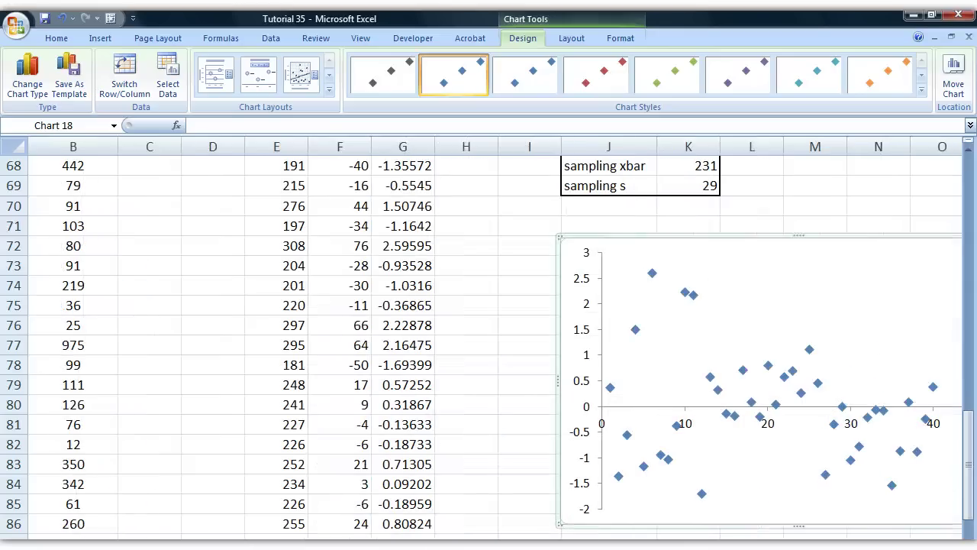
{"action": "right_click", "coordinate": [571, 408]}
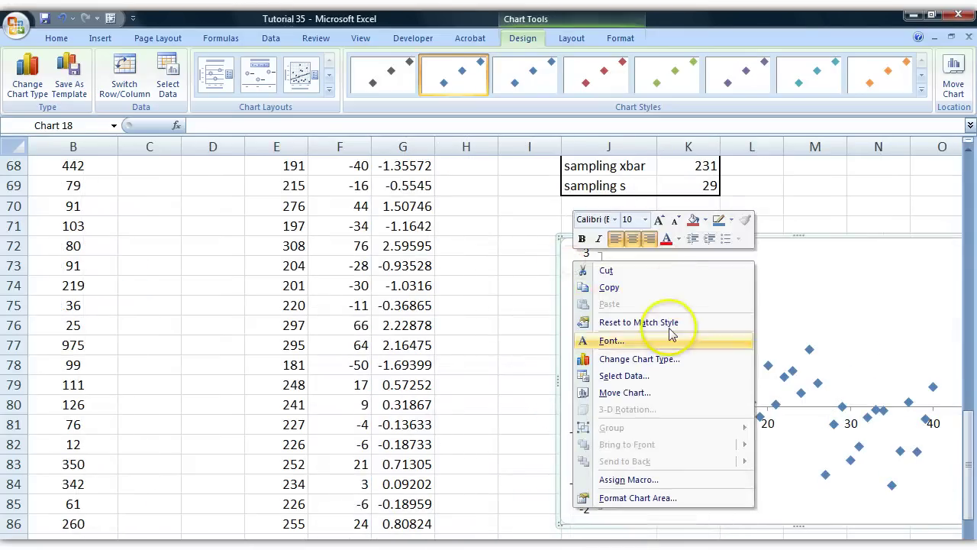
{"action": "left_click", "coordinate": [647, 377]}
{"action": "left_click_drag", "start_coordinate": [467, 201], "coordinate": [563, 161]}
{"action": "scroll", "coordinate": [393, 348], "scroll_direction": "up", "scroll_amount": 3}
{"action": "left_click", "coordinate": [535, 290]}
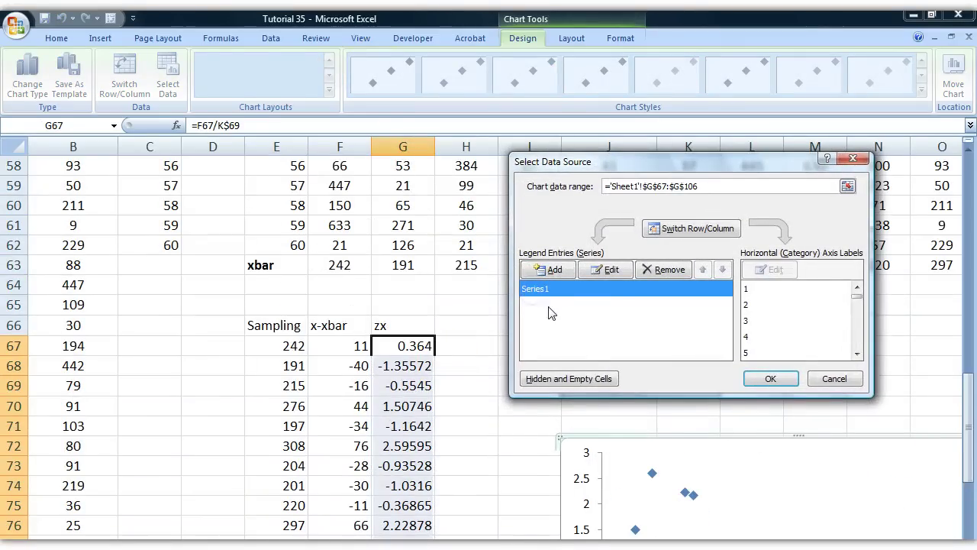
{"action": "left_click", "coordinate": [613, 271]}
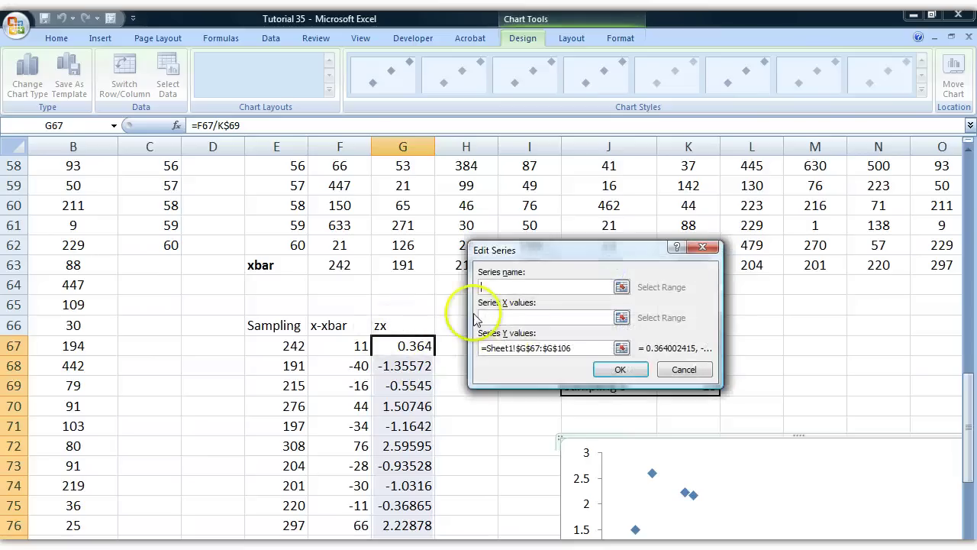
{"action": "left_click", "coordinate": [561, 348]}
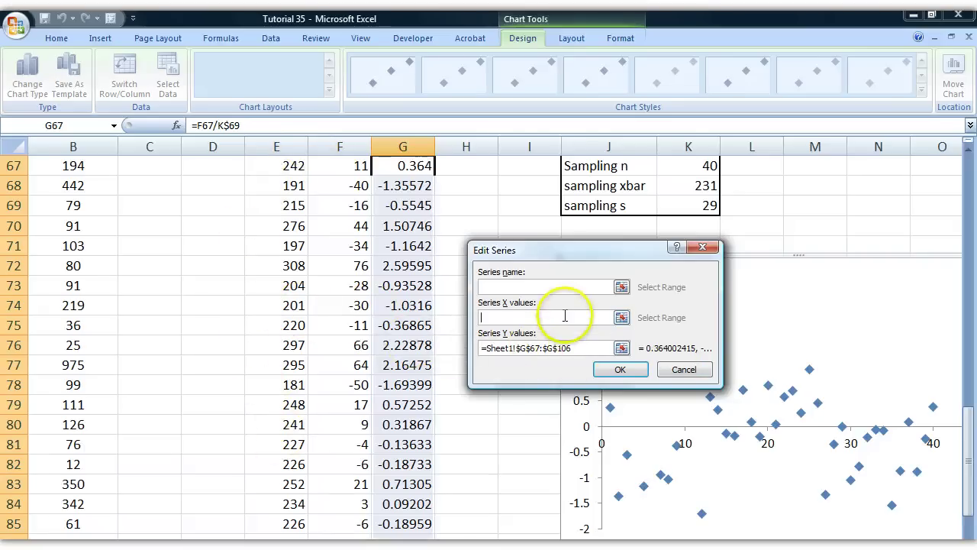
{"action": "scroll", "coordinate": [412, 351], "scroll_direction": "up", "scroll_amount": 4}
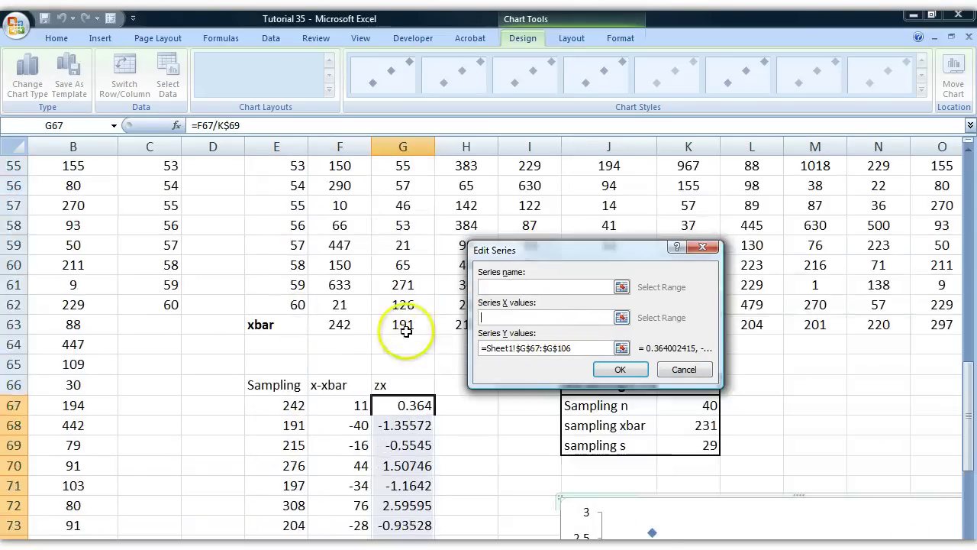
{"action": "left_click_drag", "start_coordinate": [414, 344], "coordinate": [404, 539]}
{"action": "scroll", "coordinate": [400, 403], "scroll_direction": "down", "scroll_amount": 1}
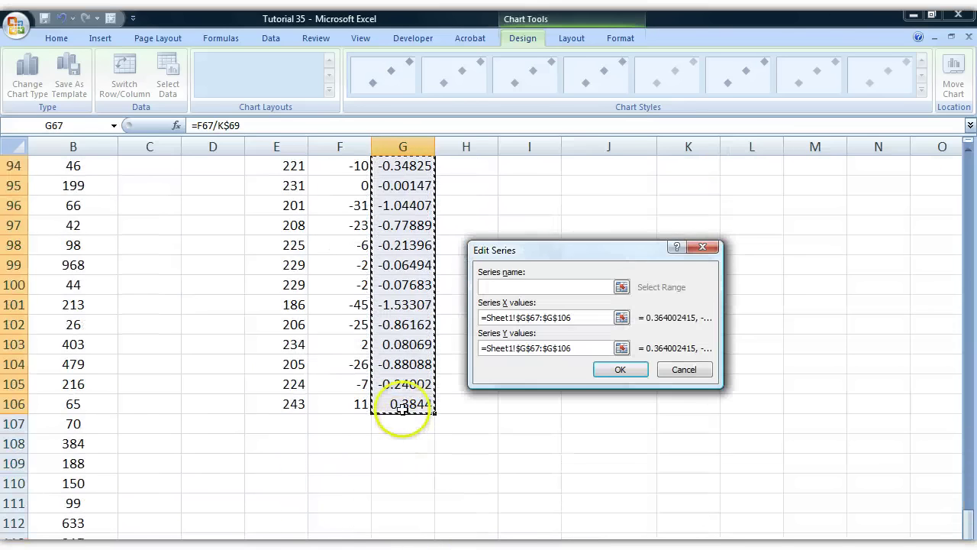
Step: Set the series' Y values to the sampling means in E67:E106 and apply the new chart data source
{"action": "scroll", "coordinate": [436, 448], "scroll_direction": "up", "scroll_amount": 13}
{"action": "scroll", "coordinate": [465, 399], "scroll_direction": "down", "scroll_amount": 4}
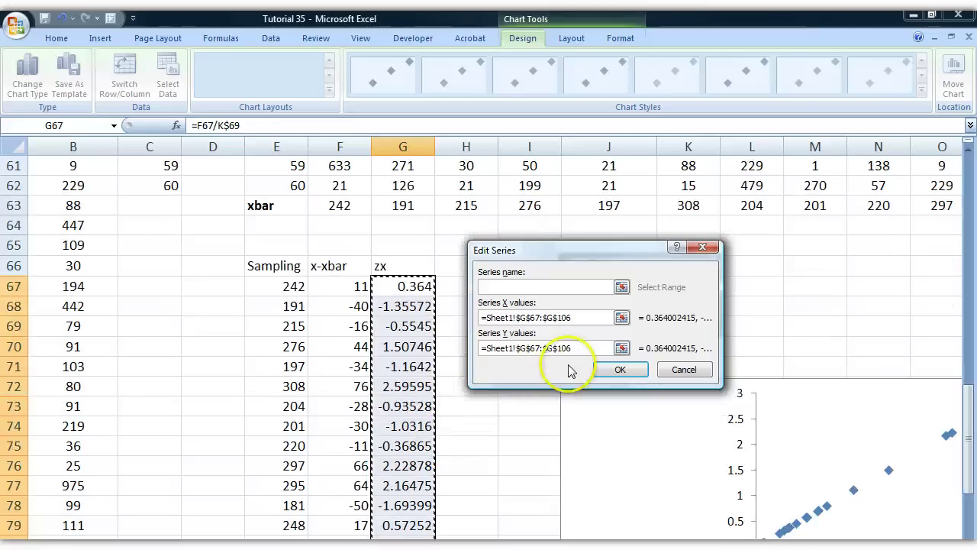
{"action": "left_click", "coordinate": [500, 349]}
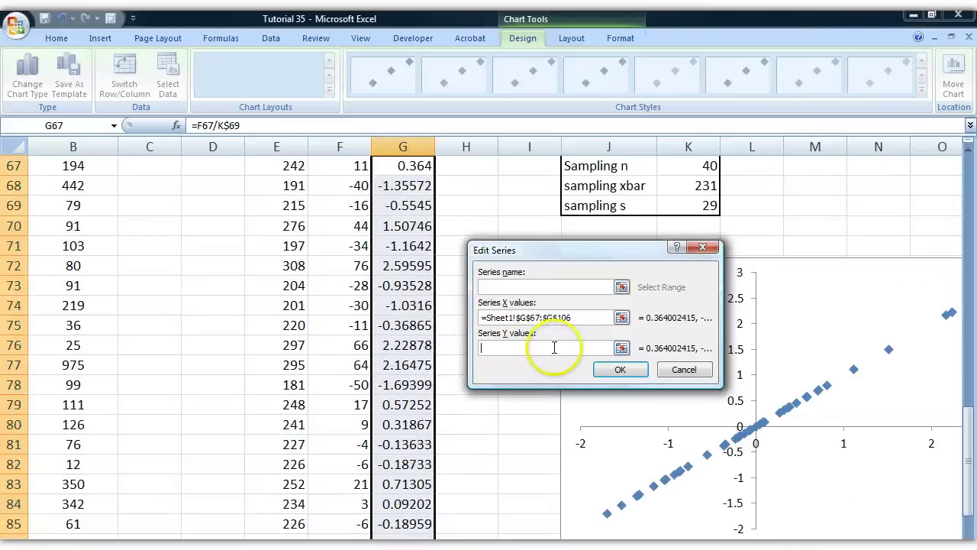
{"action": "scroll", "coordinate": [349, 319], "scroll_direction": "up", "scroll_amount": 3}
{"action": "left_click", "coordinate": [282, 345]}
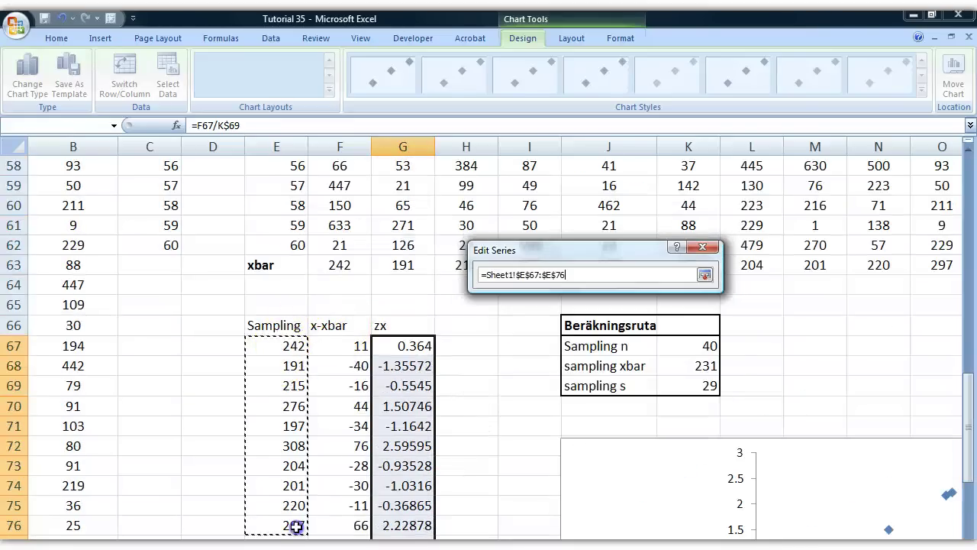
{"action": "left_click_drag", "start_coordinate": [296, 526], "coordinate": [296, 539]}
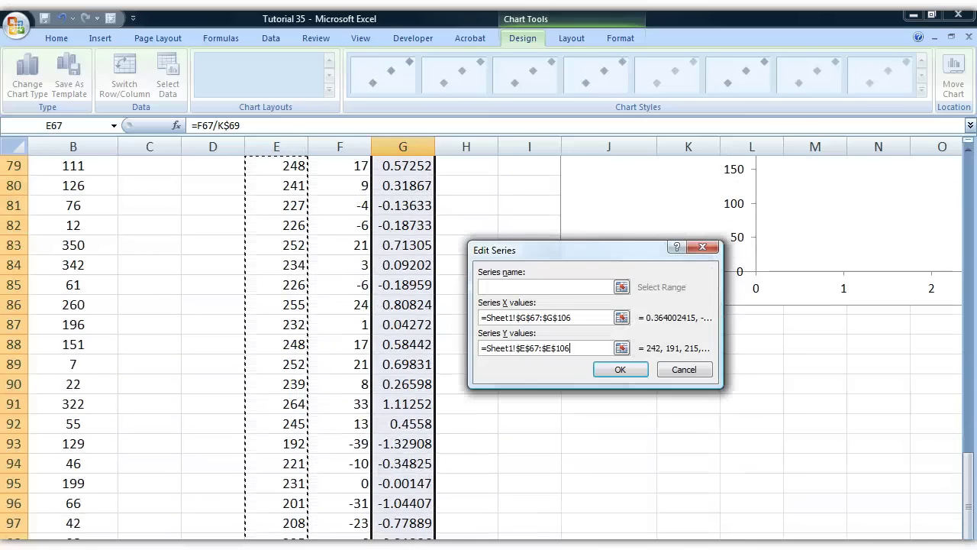
{"action": "scroll", "coordinate": [283, 448], "scroll_direction": "down", "scroll_amount": 4}
{"action": "scroll", "coordinate": [290, 458], "scroll_direction": "up", "scroll_amount": 10}
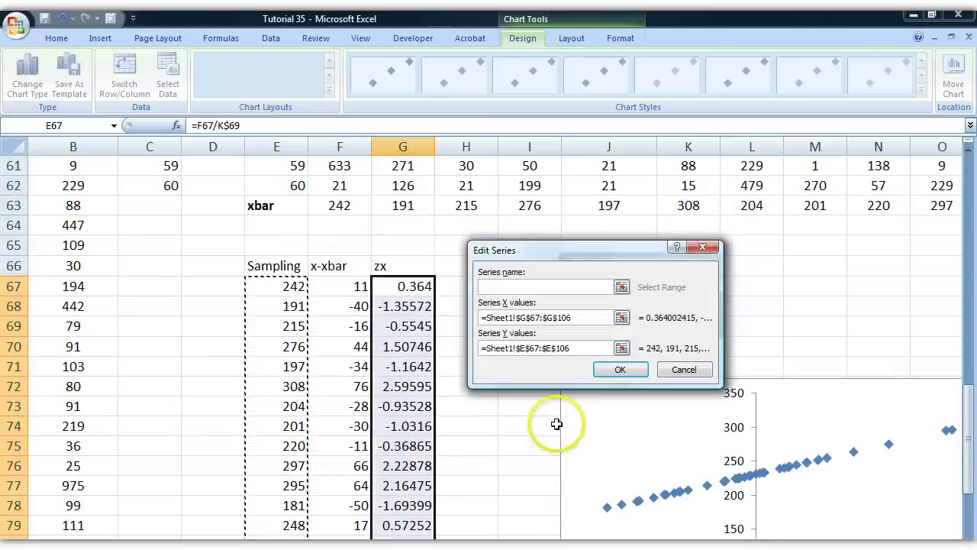
{"action": "left_click", "coordinate": [629, 369]}
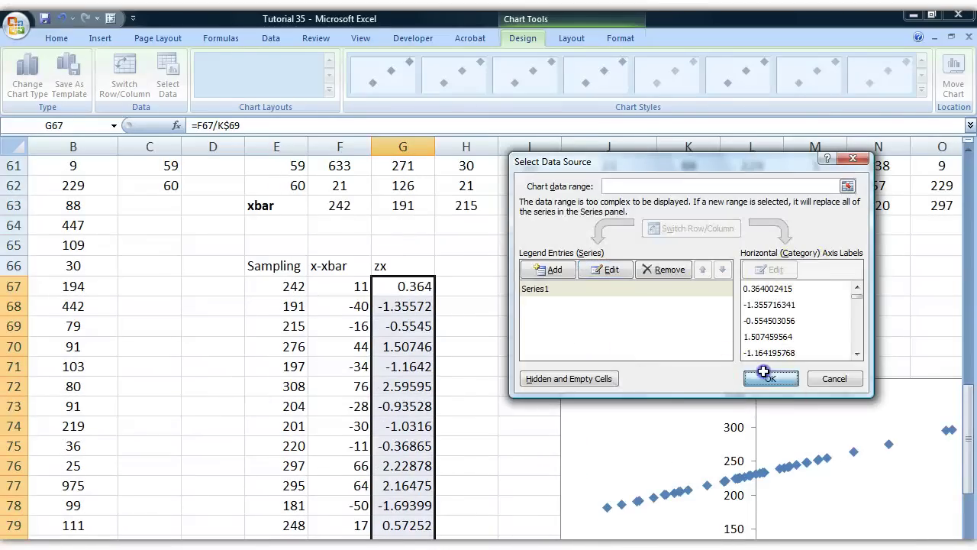
{"action": "left_click", "coordinate": [767, 378]}
Step: Format the scatter chart's horizontal axis so that the vertical axis crosses at axis value -2
{"action": "scroll", "coordinate": [480, 380], "scroll_direction": "right", "scroll_amount": 2}
{"action": "scroll", "coordinate": [480, 380], "scroll_direction": "down", "scroll_amount": 1}
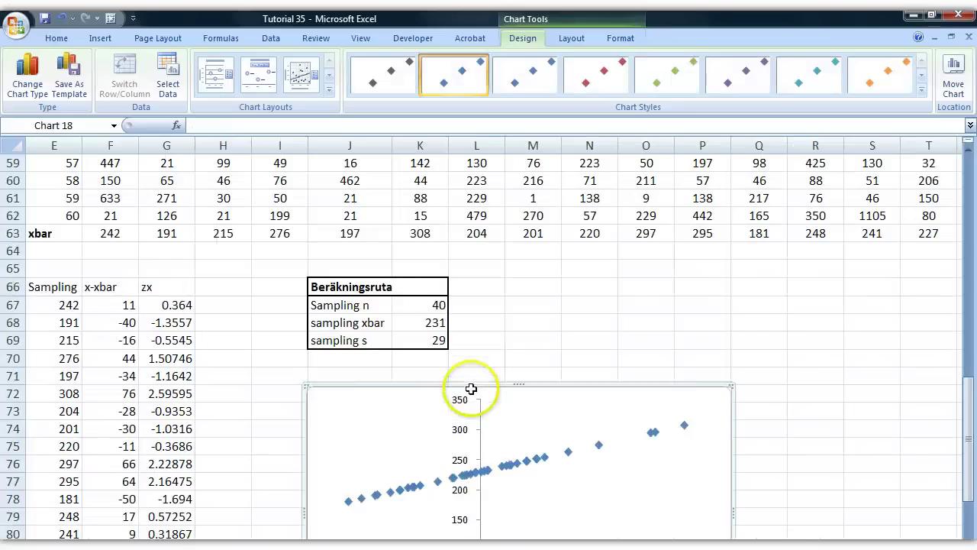
{"action": "scroll", "coordinate": [483, 392], "scroll_direction": "down", "scroll_amount": 3}
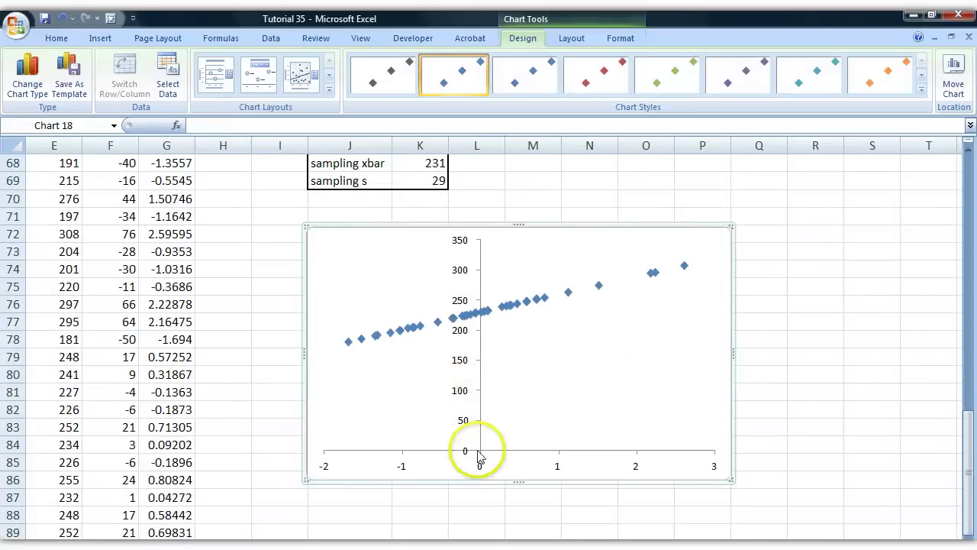
{"action": "left_click", "coordinate": [480, 465]}
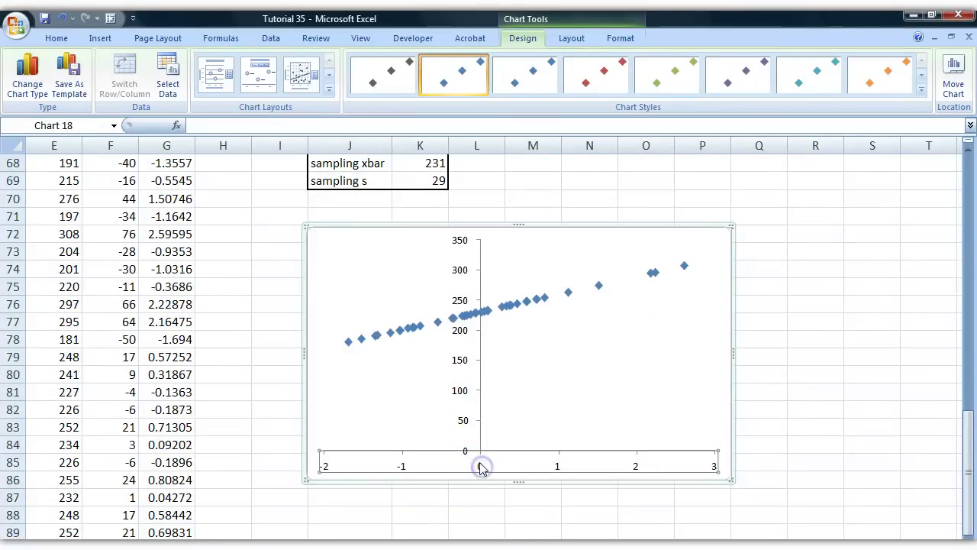
{"action": "right_click", "coordinate": [481, 467]}
{"action": "scroll", "coordinate": [488, 408], "scroll_direction": "down", "scroll_amount": 2}
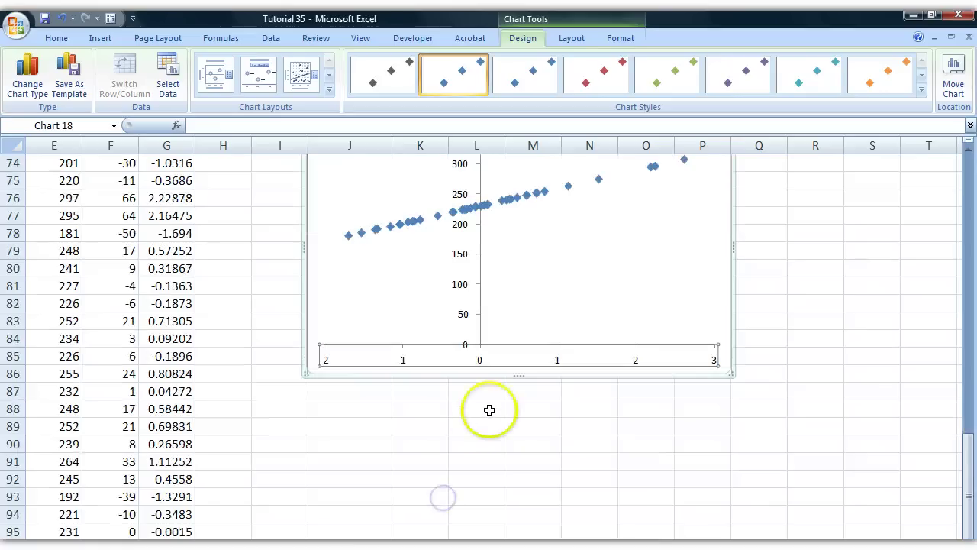
{"action": "right_click", "coordinate": [480, 358]}
{"action": "left_click", "coordinate": [543, 505]}
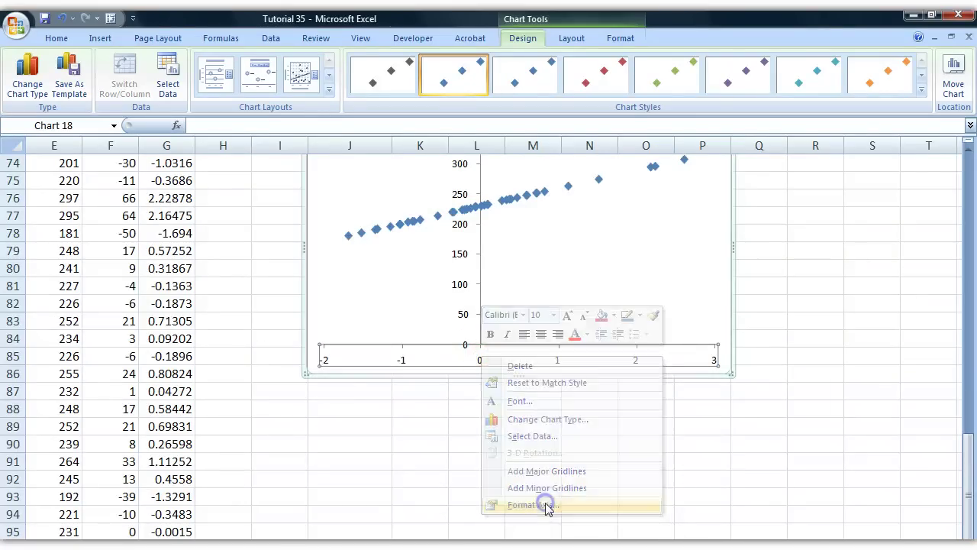
{"action": "left_click_drag", "start_coordinate": [471, 191], "coordinate": [792, 169]}
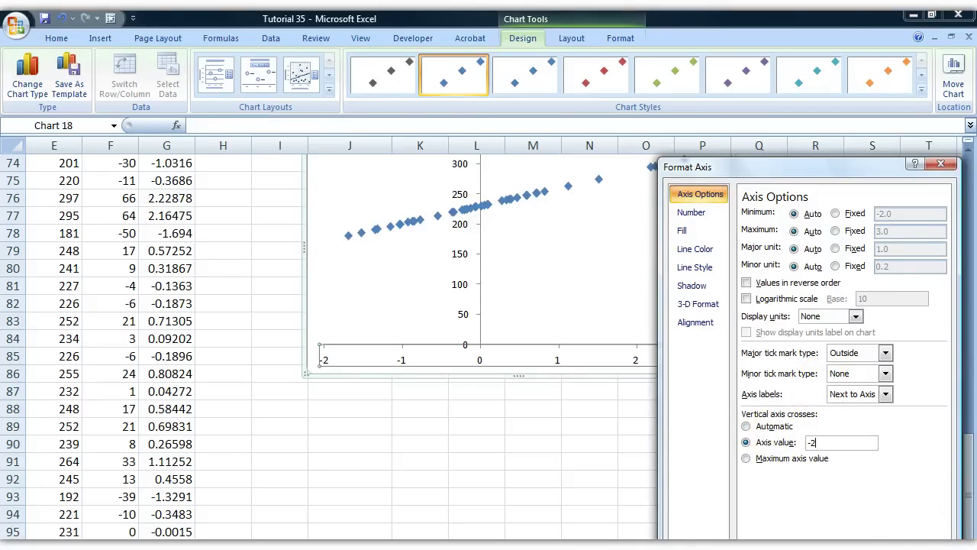
{"action": "left_click", "coordinate": [916, 532]}
{"action": "scroll", "coordinate": [436, 402], "scroll_direction": "up", "scroll_amount": 4}
{"action": "scroll", "coordinate": [464, 396], "scroll_direction": "down", "scroll_amount": 2}
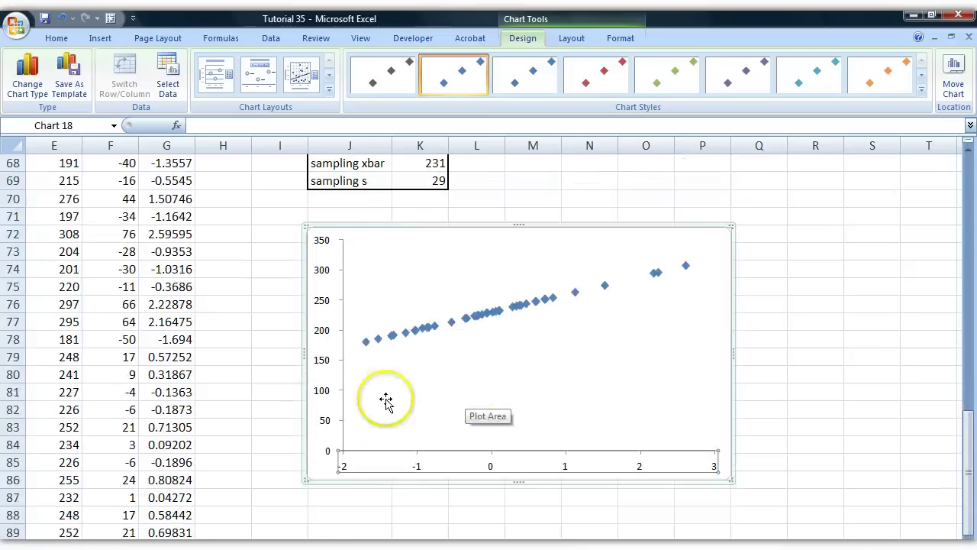
{"action": "left_click", "coordinate": [301, 340]}
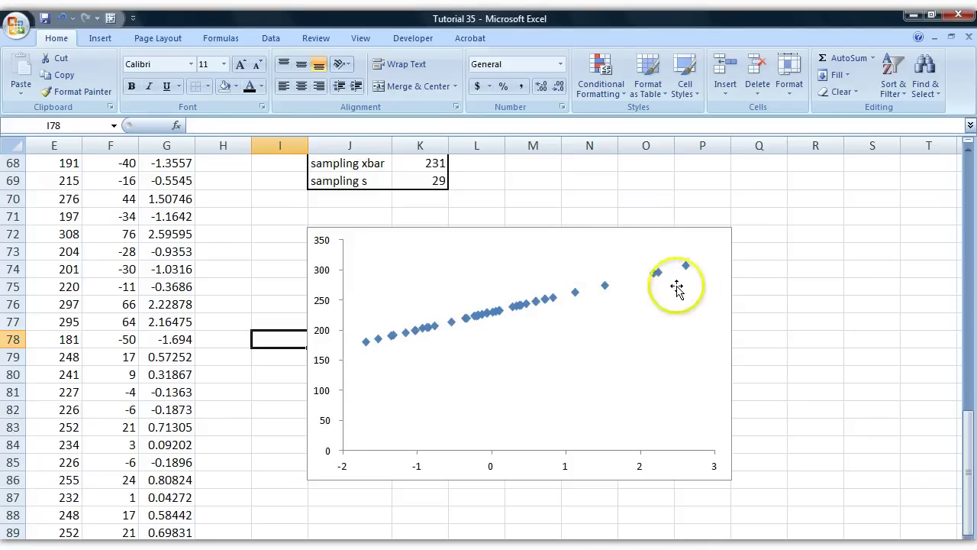
Step: Examine the values in the sample columns and the xbar means in row 63 alongside the scatter chart
{"action": "scroll", "coordinate": [174, 499], "scroll_direction": "up", "scroll_amount": 4}
{"action": "scroll", "coordinate": [174, 498], "scroll_direction": "up", "scroll_amount": 3}
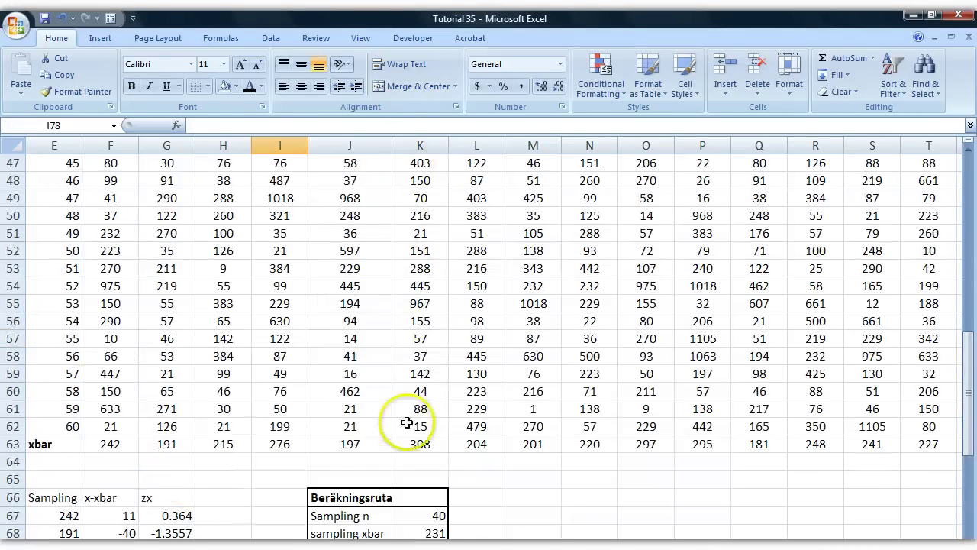
{"action": "scroll", "coordinate": [379, 300], "scroll_direction": "down", "scroll_amount": 7}
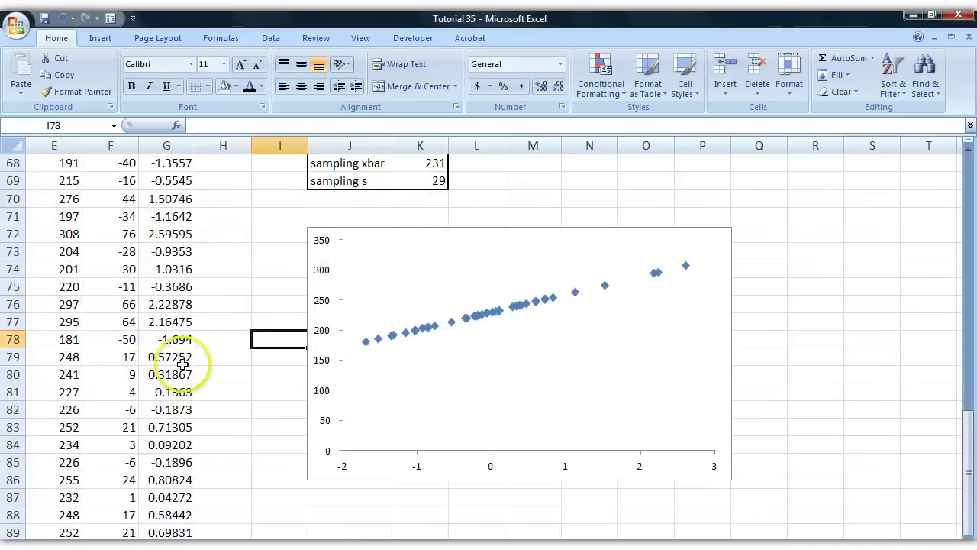
{"action": "scroll", "coordinate": [191, 366], "scroll_direction": "up", "scroll_amount": 9}
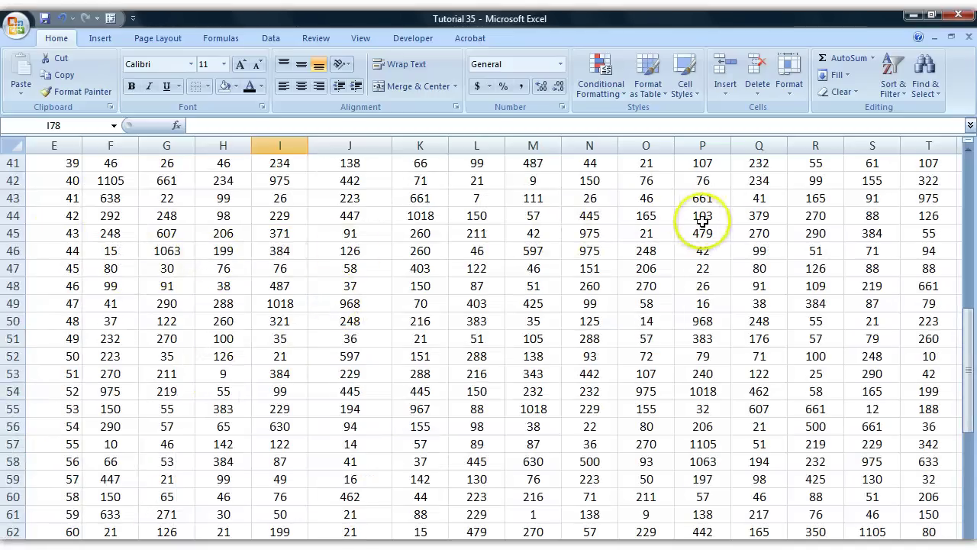
{"action": "scroll", "coordinate": [373, 356], "scroll_direction": "down", "scroll_amount": 8}
{"action": "scroll", "coordinate": [407, 420], "scroll_direction": "down", "scroll_amount": 1}
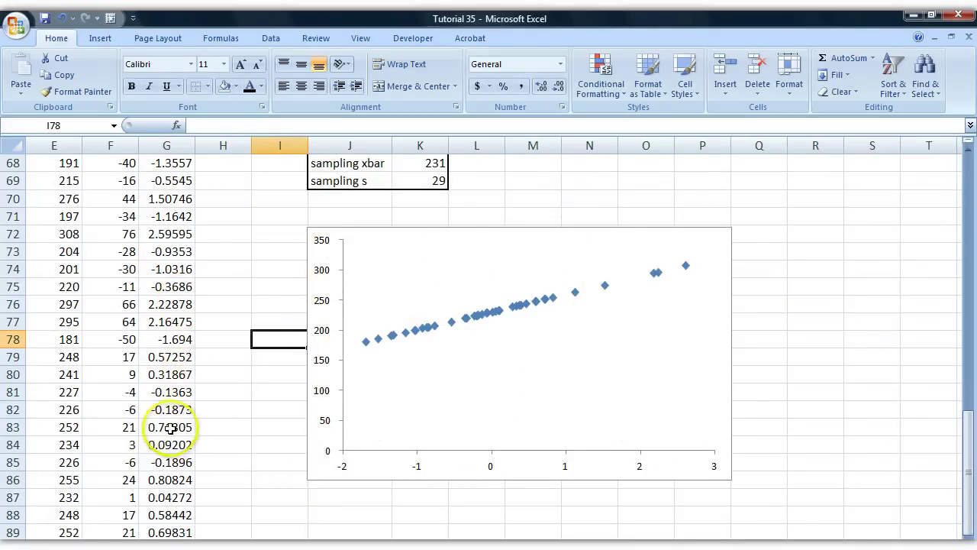
{"action": "scroll", "coordinate": [211, 381], "scroll_direction": "up", "scroll_amount": 5}
{"action": "left_click_drag", "start_coordinate": [218, 181], "coordinate": [223, 268]}
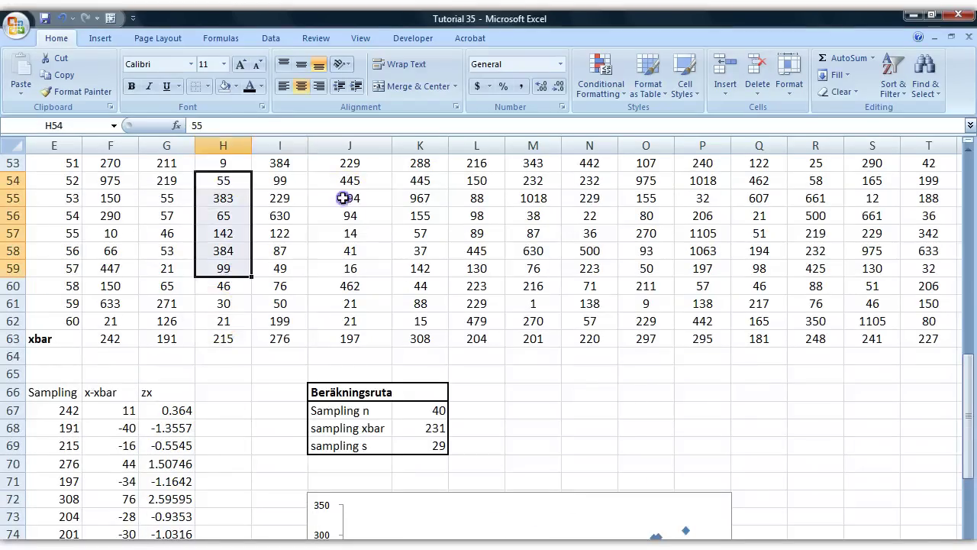
{"action": "left_click_drag", "start_coordinate": [344, 198], "coordinate": [349, 286]}
{"action": "left_click_drag", "start_coordinate": [416, 216], "coordinate": [420, 285]}
{"action": "left_click_drag", "start_coordinate": [500, 214], "coordinate": [514, 283]}
{"action": "left_click_drag", "start_coordinate": [638, 215], "coordinate": [633, 259]}
{"action": "left_click", "coordinate": [710, 231]}
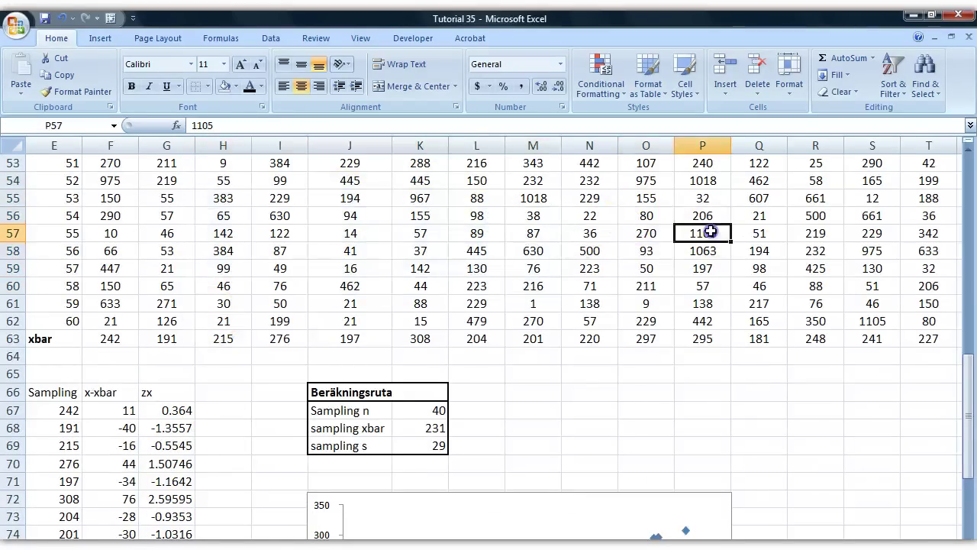
{"action": "left_click_drag", "start_coordinate": [709, 231], "coordinate": [706, 286]}
{"action": "left_click_drag", "start_coordinate": [79, 338], "coordinate": [428, 358]}
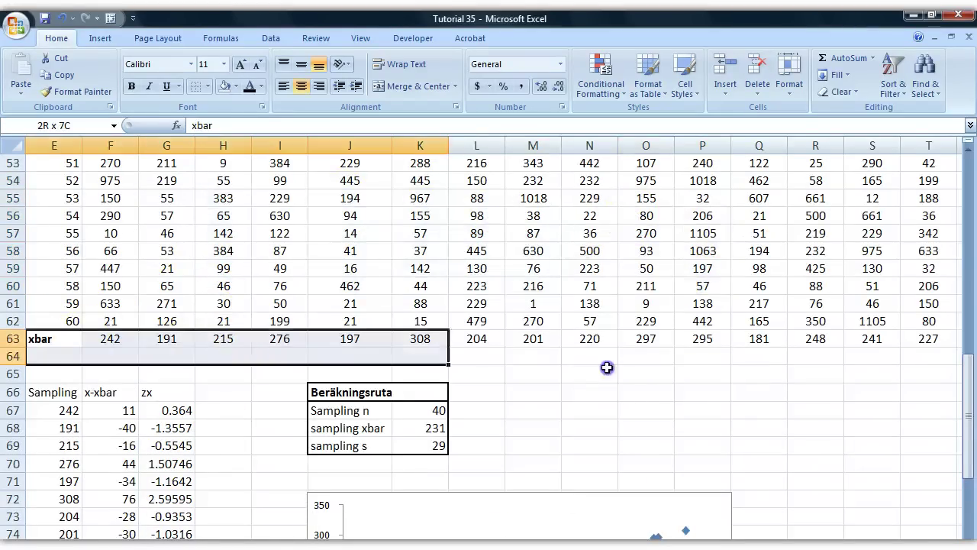
{"action": "left_click_drag", "start_coordinate": [607, 367], "coordinate": [872, 339]}
Step: Examine individual sample means in the Sampling column from E67 down and compare them with the scatter chart
{"action": "scroll", "coordinate": [286, 343], "scroll_direction": "down", "scroll_amount": 4}
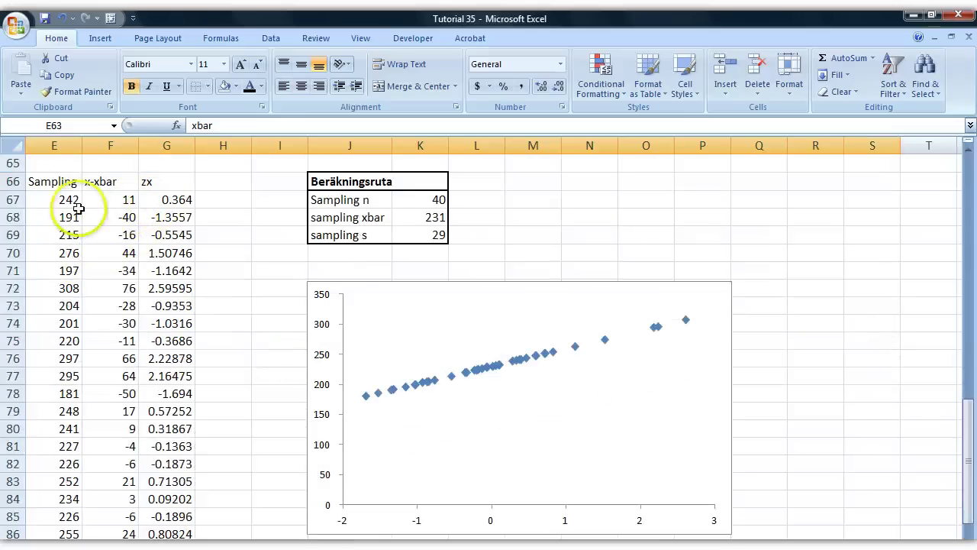
{"action": "left_click_drag", "start_coordinate": [79, 207], "coordinate": [48, 451]}
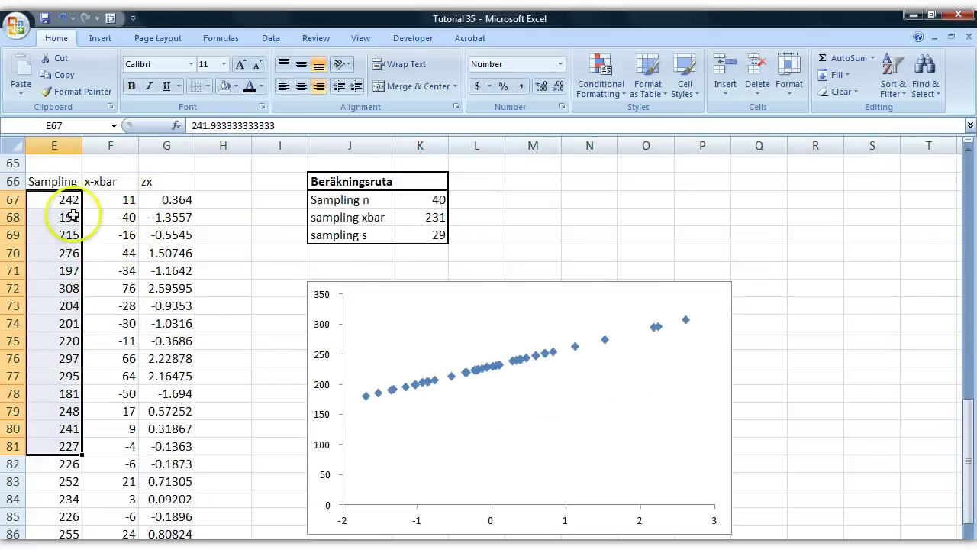
{"action": "left_click", "coordinate": [61, 234]}
{"action": "left_click", "coordinate": [58, 287]}
{"action": "left_click", "coordinate": [52, 357]}
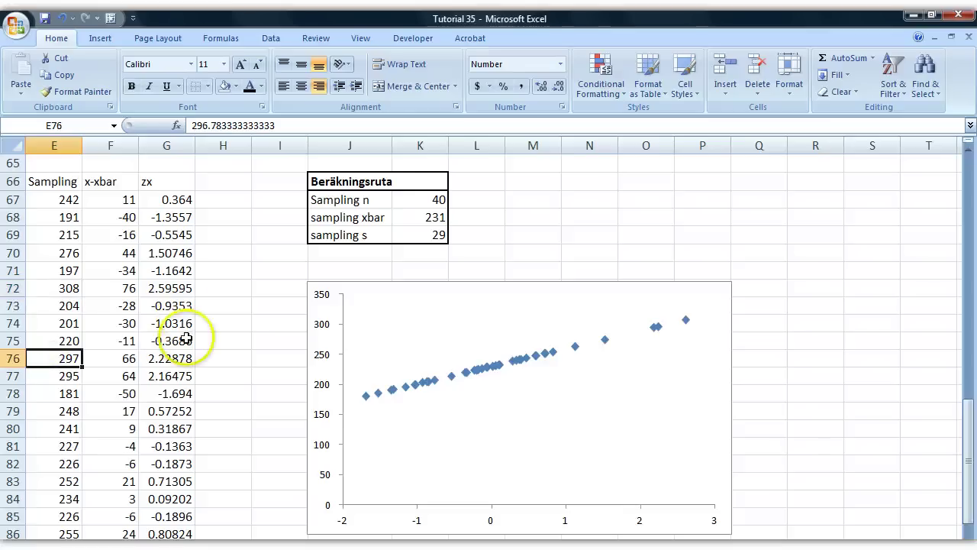
{"action": "scroll", "coordinate": [488, 344], "scroll_direction": "left", "scroll_amount": 4}
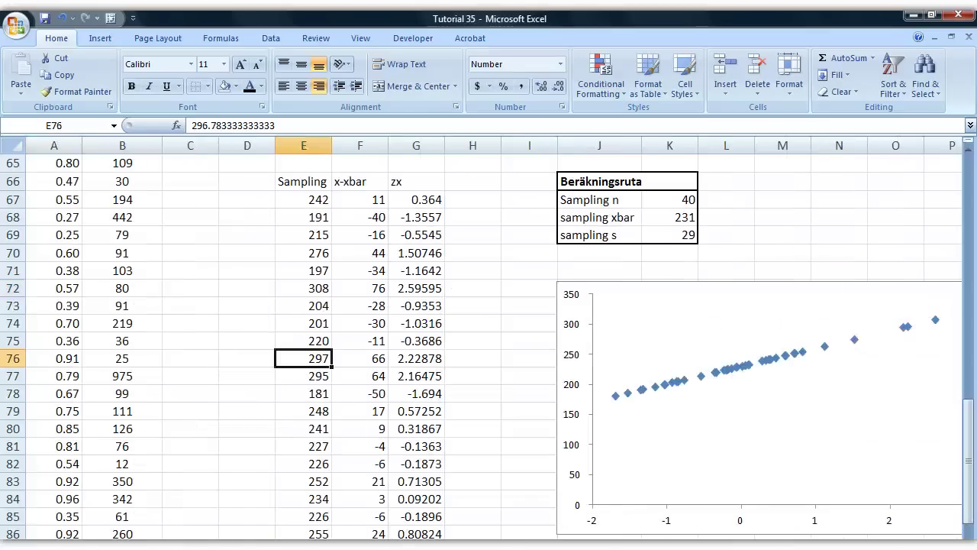
{"action": "scroll", "coordinate": [511, 416], "scroll_direction": "down", "scroll_amount": 1}
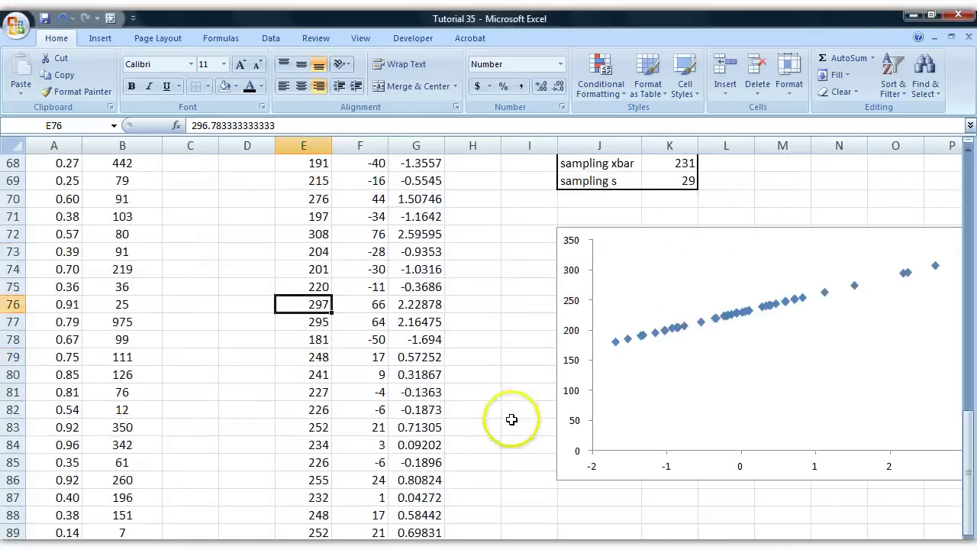
Step: Examine the original FBTANGO (x) values and sample numbers in columns B and C, and return to the scatter chart
{"action": "scroll", "coordinate": [509, 428], "scroll_direction": "up", "scroll_amount": 19}
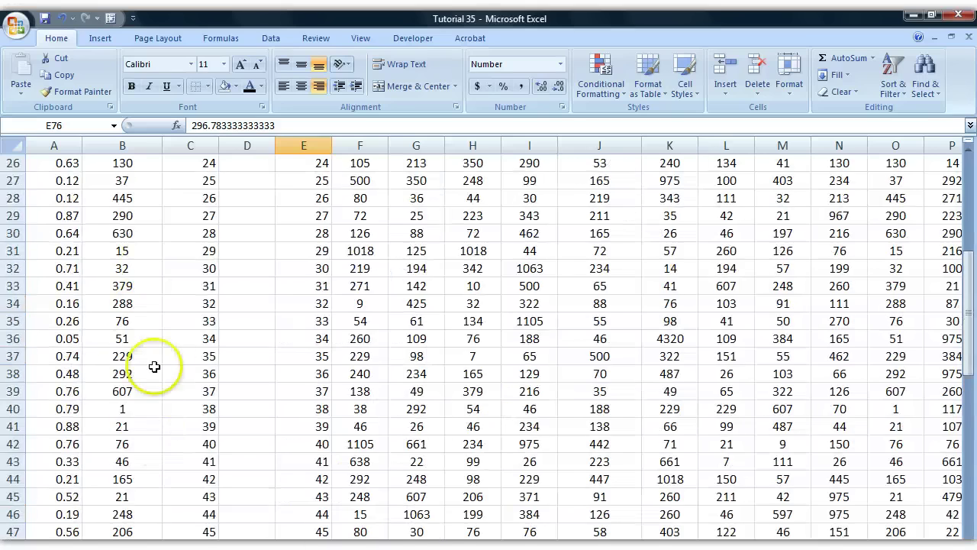
{"action": "scroll", "coordinate": [176, 244], "scroll_direction": "up", "scroll_amount": 3}
{"action": "left_click_drag", "start_coordinate": [122, 205], "coordinate": [105, 510]}
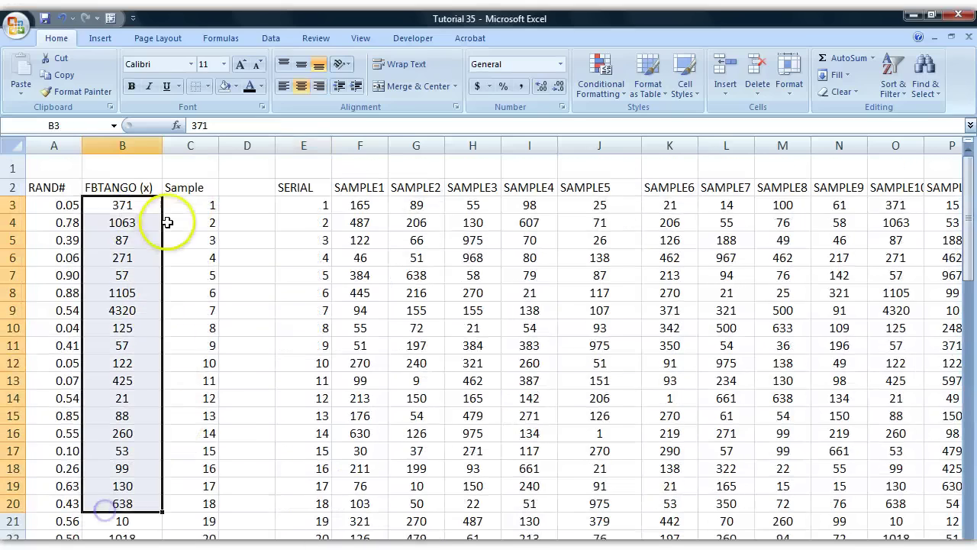
{"action": "left_click_drag", "start_coordinate": [167, 222], "coordinate": [139, 506]}
{"action": "left_click_drag", "start_coordinate": [200, 222], "coordinate": [192, 415]}
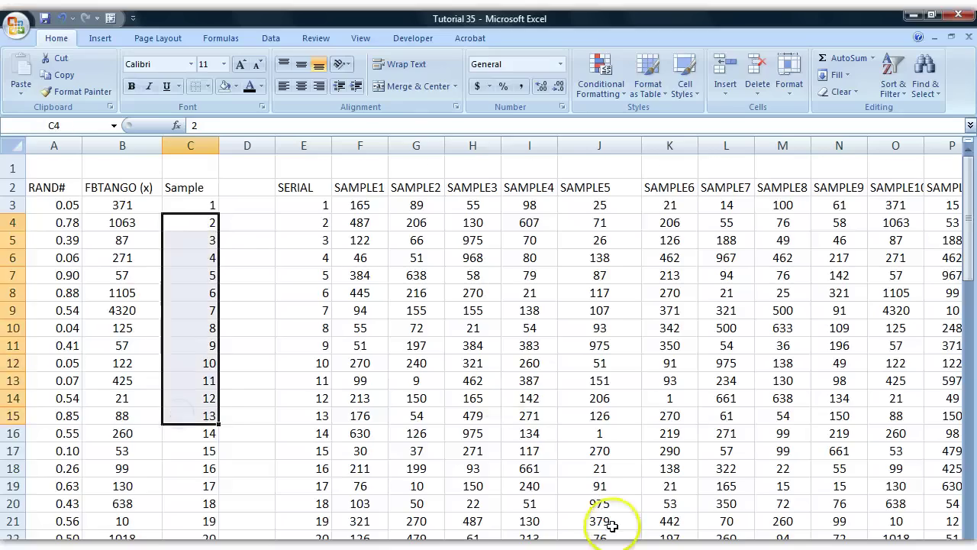
{"action": "scroll", "coordinate": [612, 525], "scroll_direction": "down", "scroll_amount": 20}
{"action": "scroll", "coordinate": [488, 344], "scroll_direction": "right", "scroll_amount": 4}
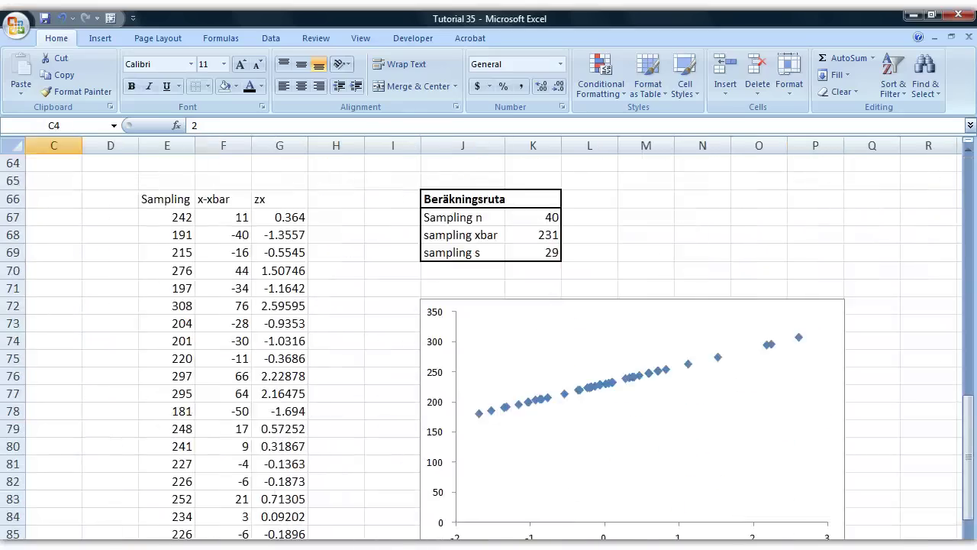
{"action": "scroll", "coordinate": [489, 343], "scroll_direction": "down", "scroll_amount": 2}
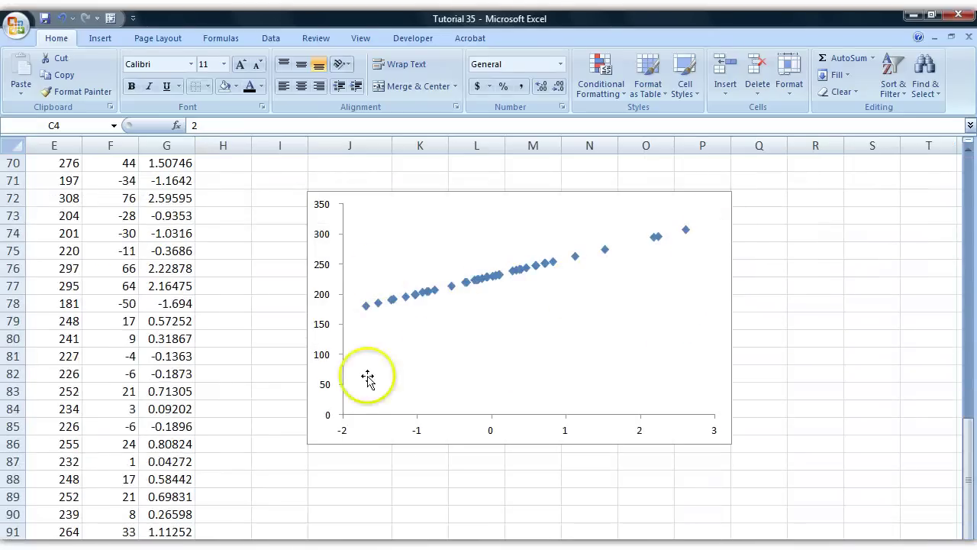